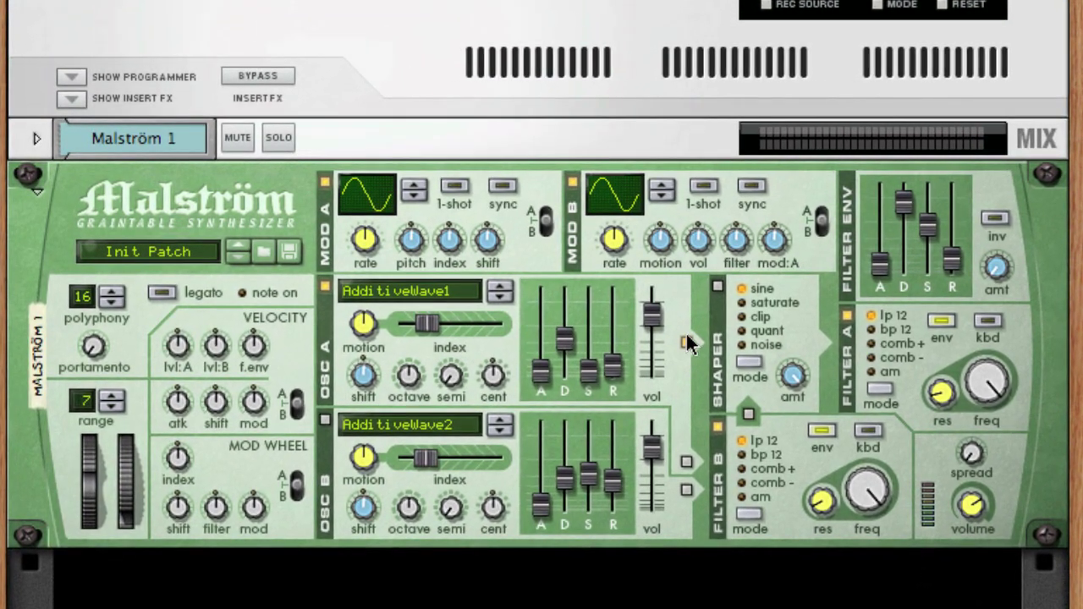
Route oscillator A to the shaper and oscillator B to filter B.
click(685, 341)
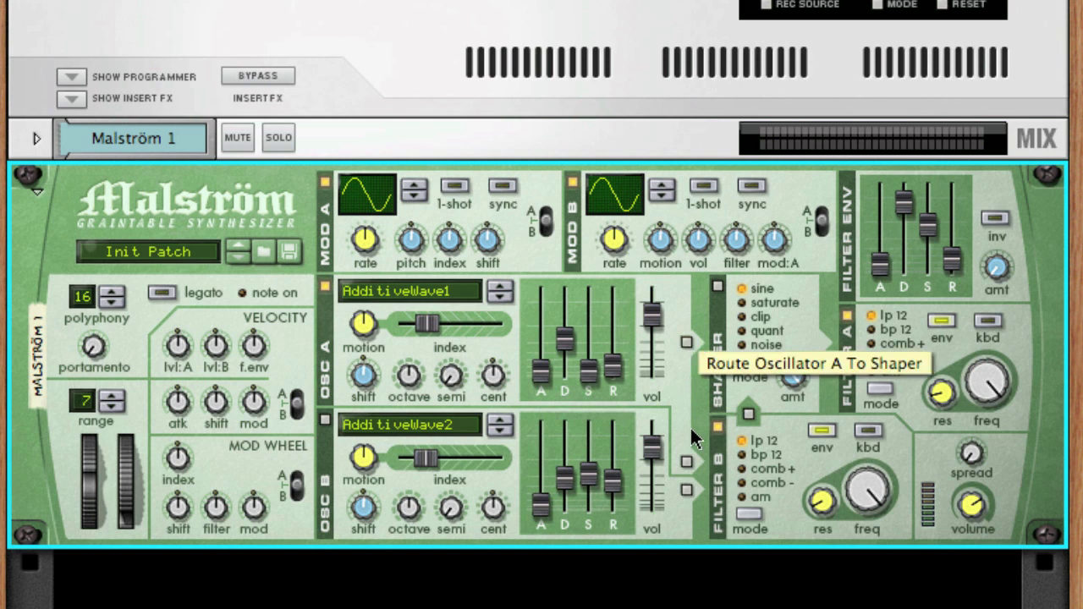
click(687, 460)
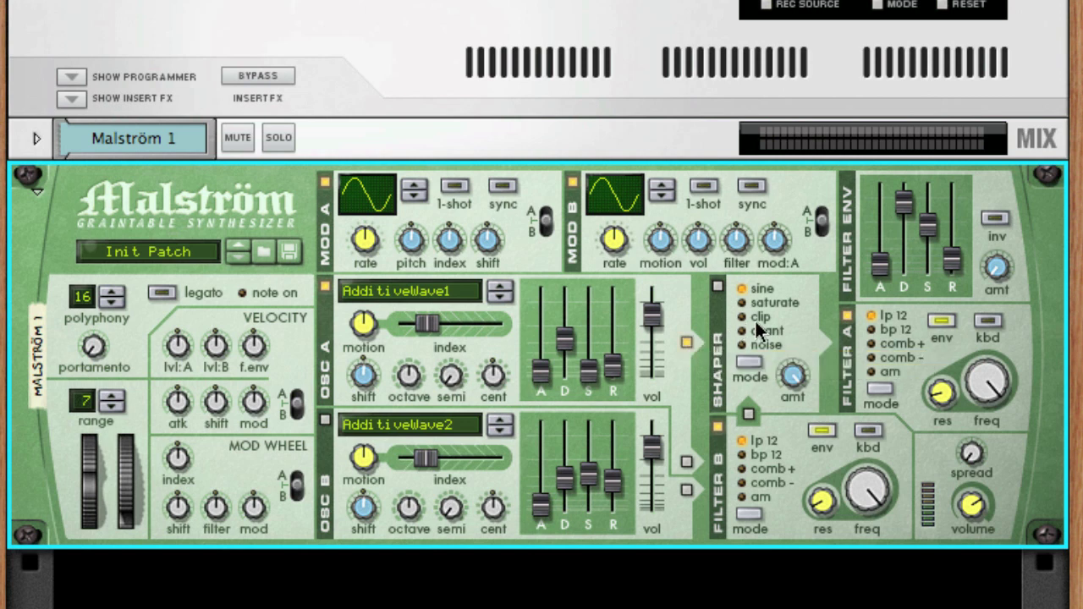
click(718, 287)
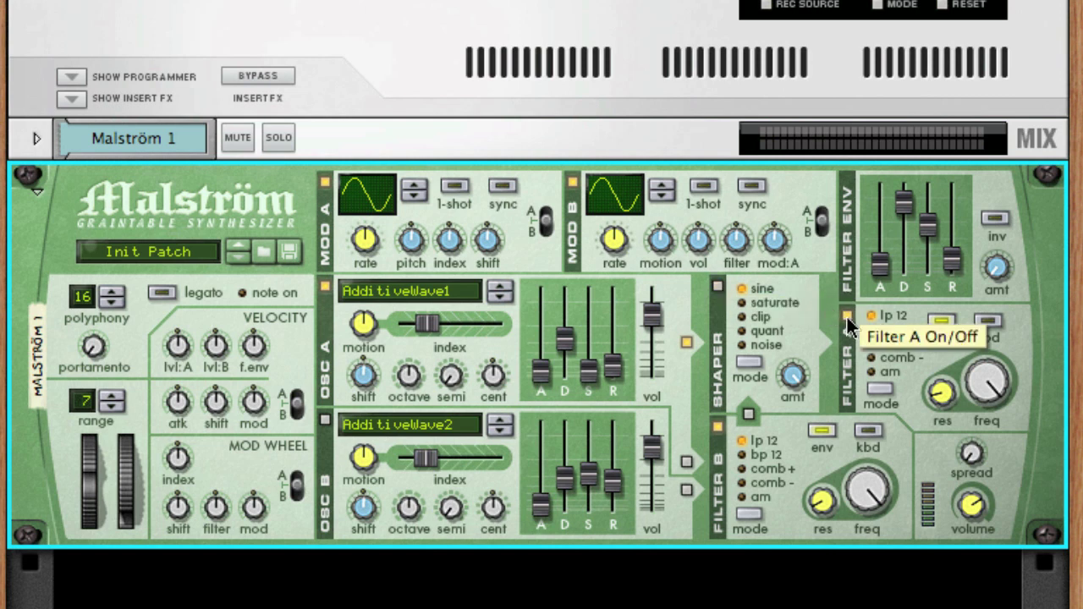
click(688, 489)
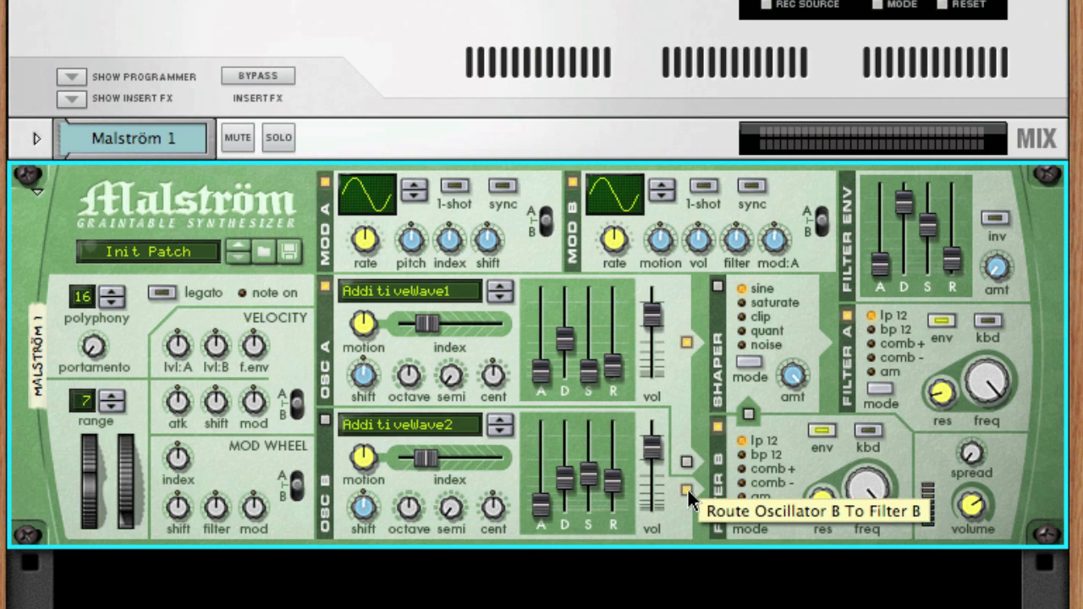
click(687, 489)
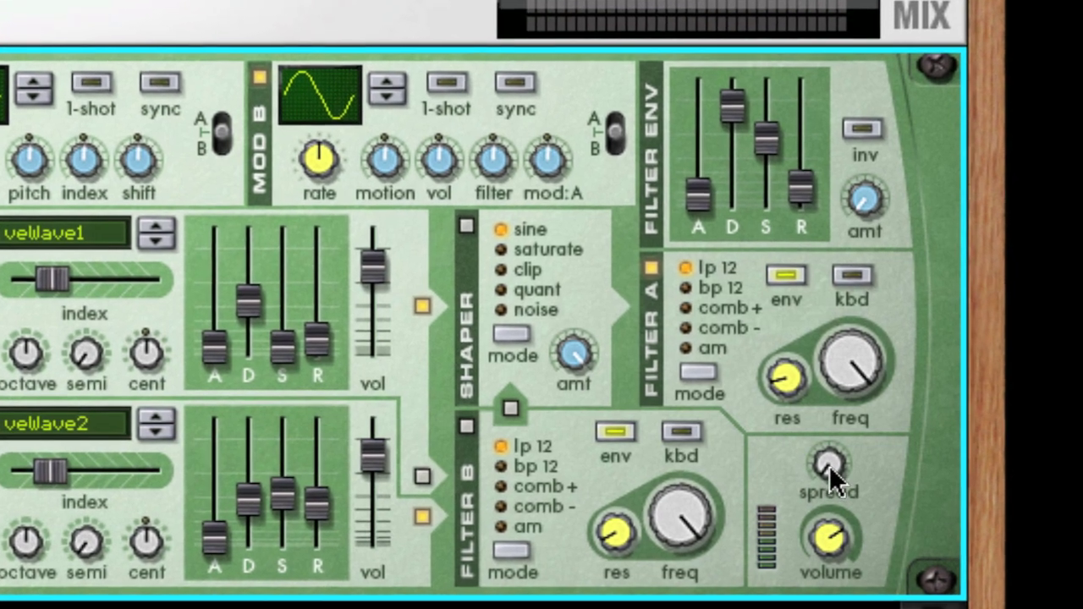
Turn the output spread fully down and keep filter B's frequency fully open at 127.
mouse_move(889, 439)
drag(842, 436, 833, 508)
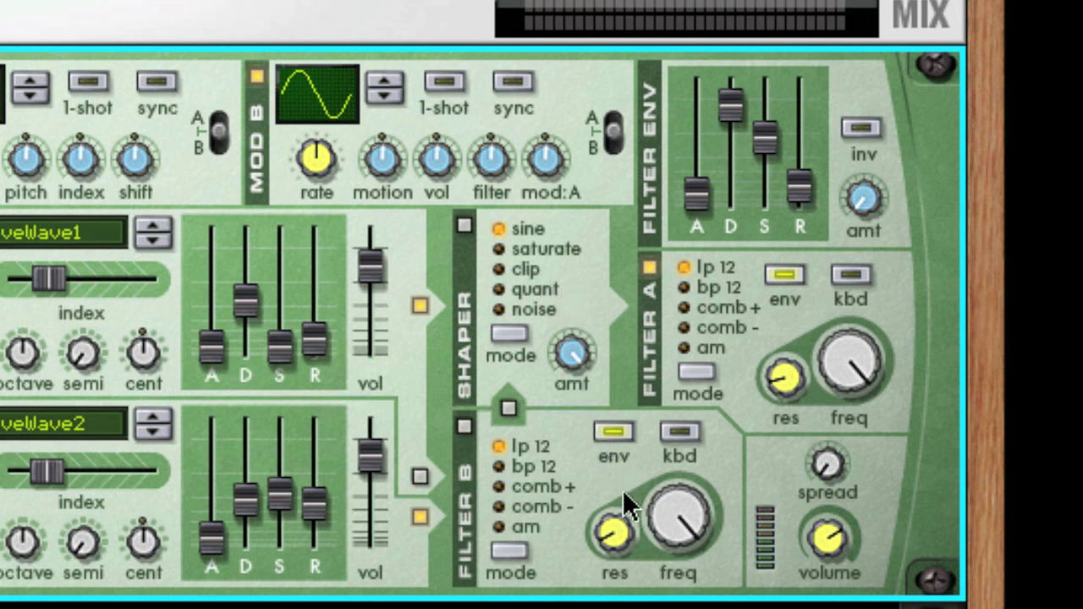
drag(682, 573, 689, 491)
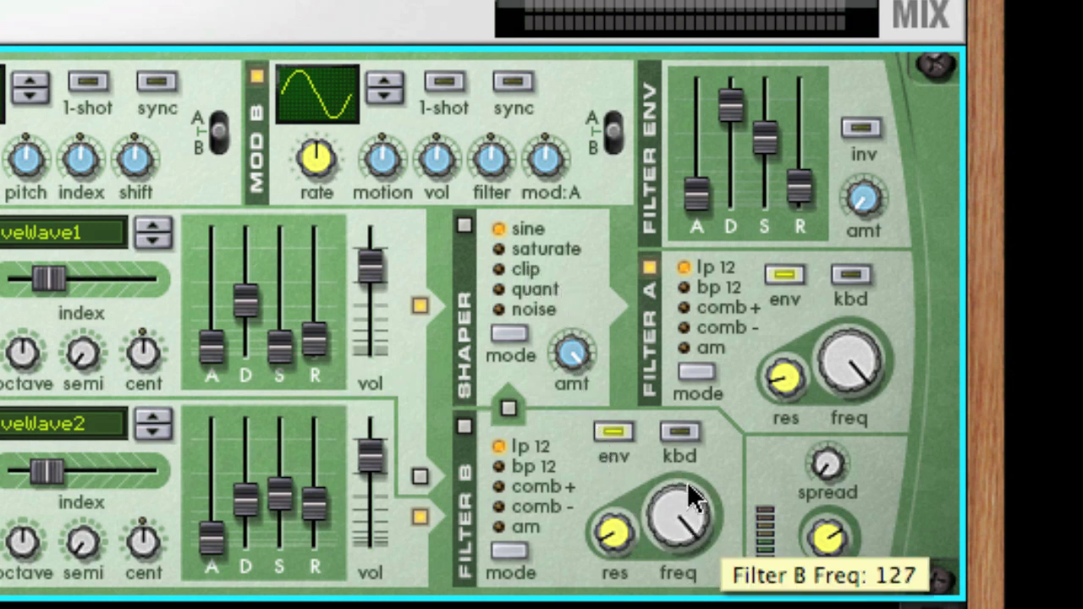
Raise filter A's resonance and sweep its frequency down and back up to 119 in lp 12 mode.
drag(862, 355, 867, 314)
drag(774, 387, 773, 388)
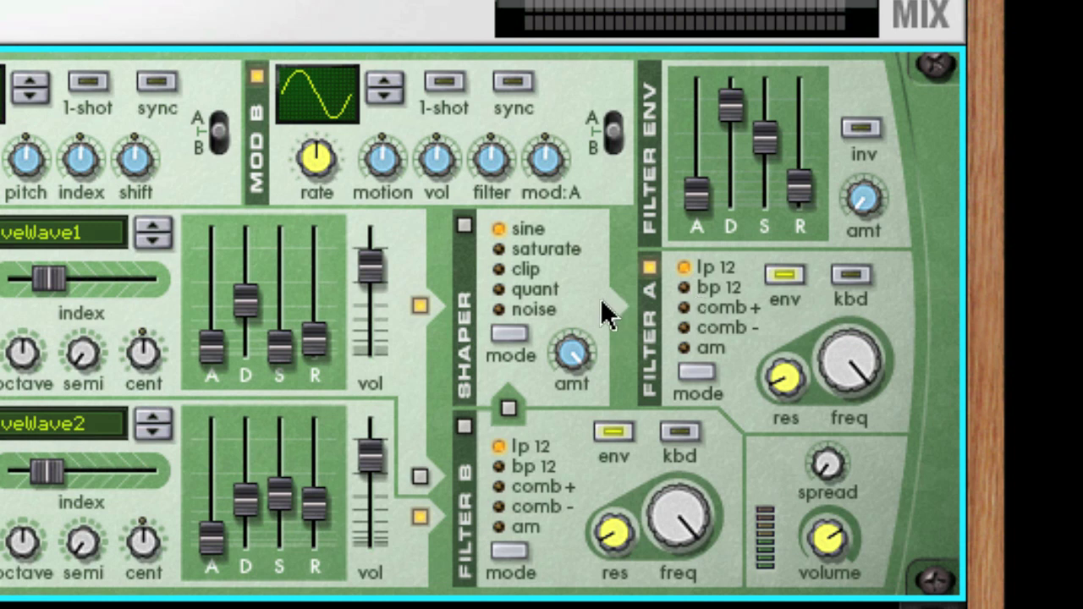
drag(838, 358, 851, 556)
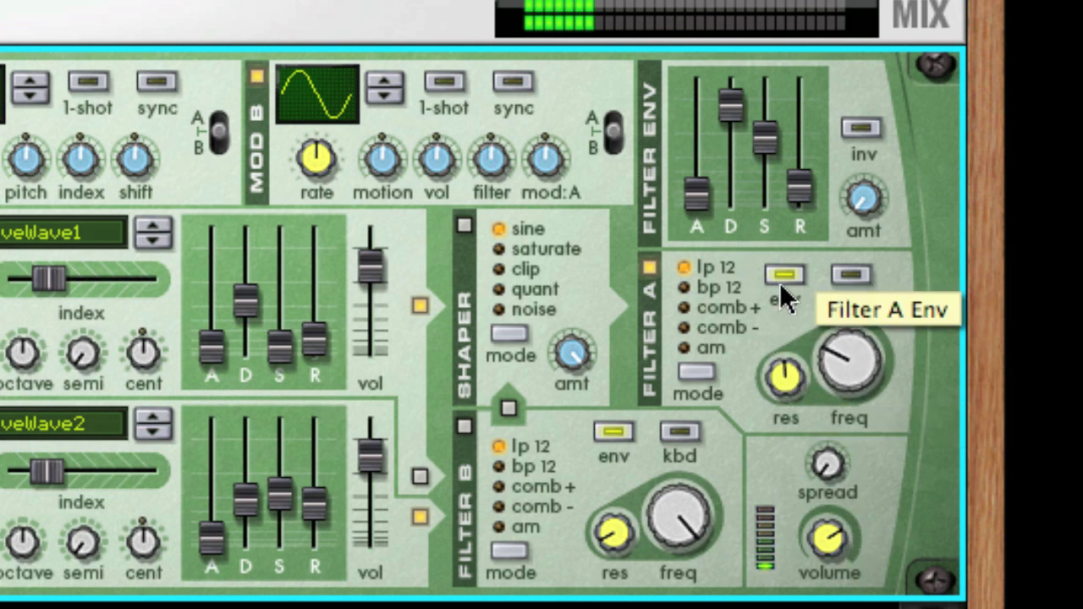
drag(870, 363, 826, 194)
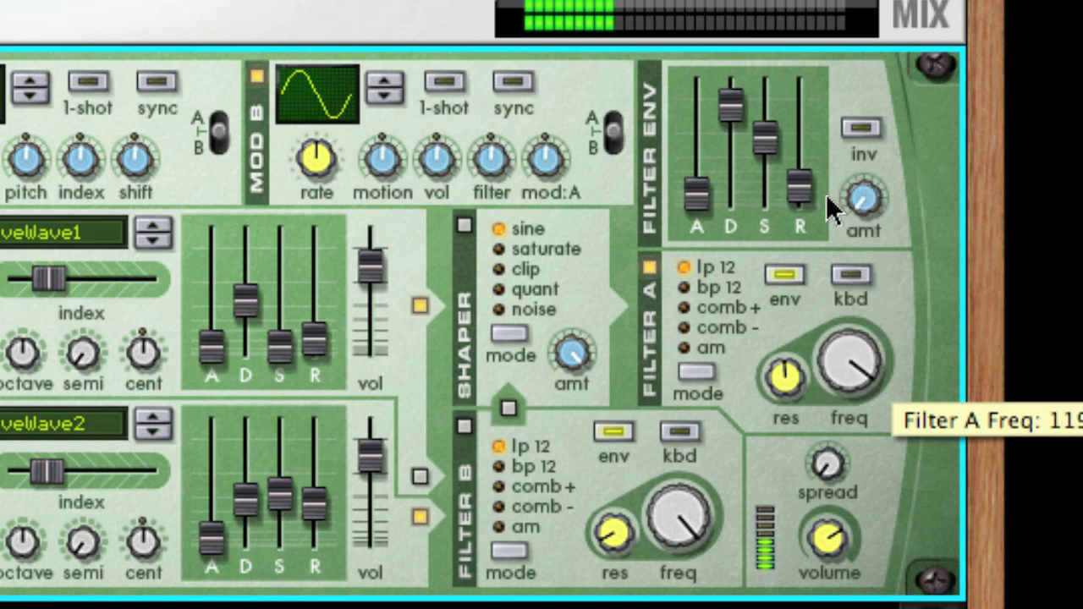
Switch filter A to bp 12, sweep its frequency, and change the filter mode to comb +.
click(693, 286)
drag(870, 354, 807, 312)
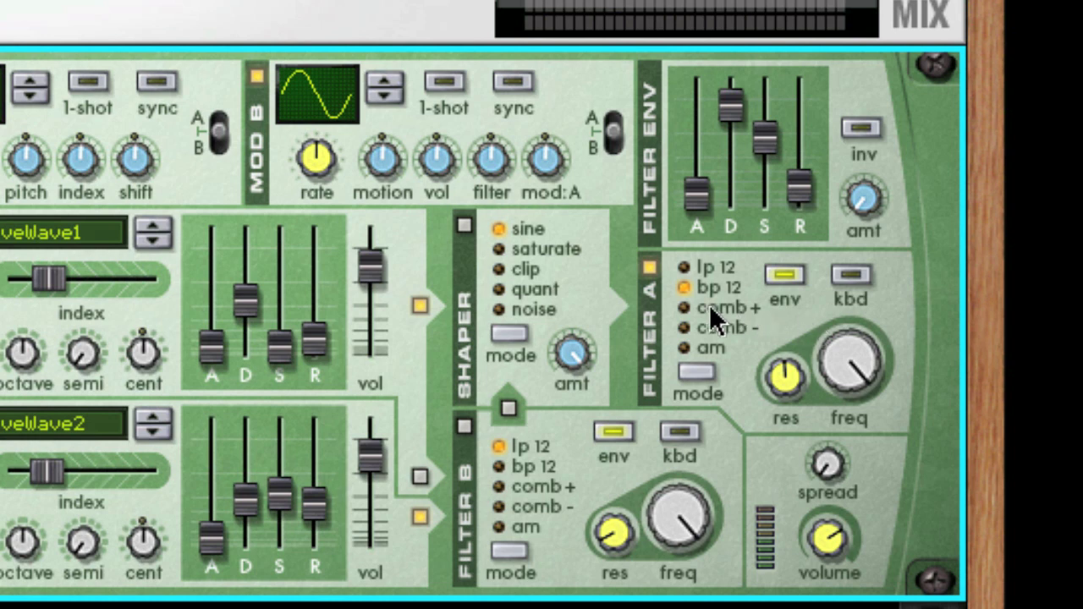
drag(799, 363, 832, 363)
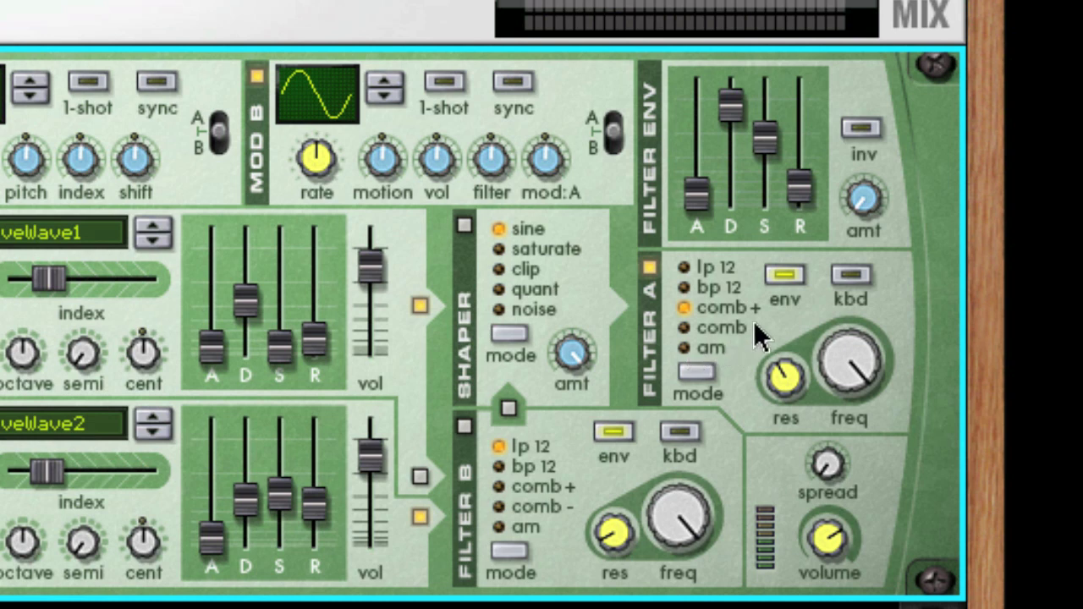
Turn off filter A's envelope and sweep the comb + frequency and resonance, ending at minimum frequency and resonance 22.
click(779, 277)
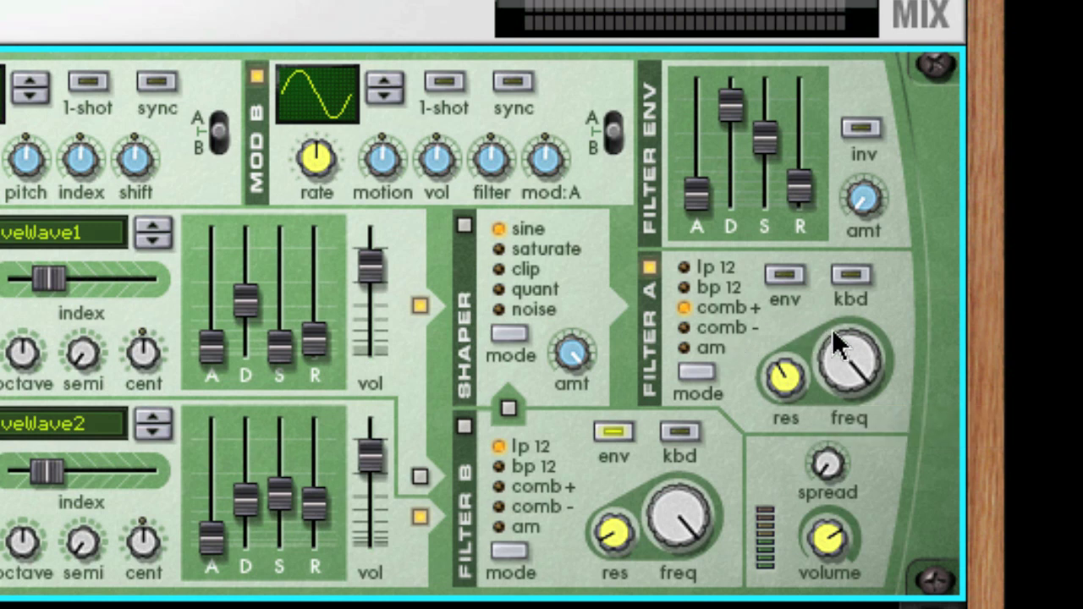
mouse_move(859, 333)
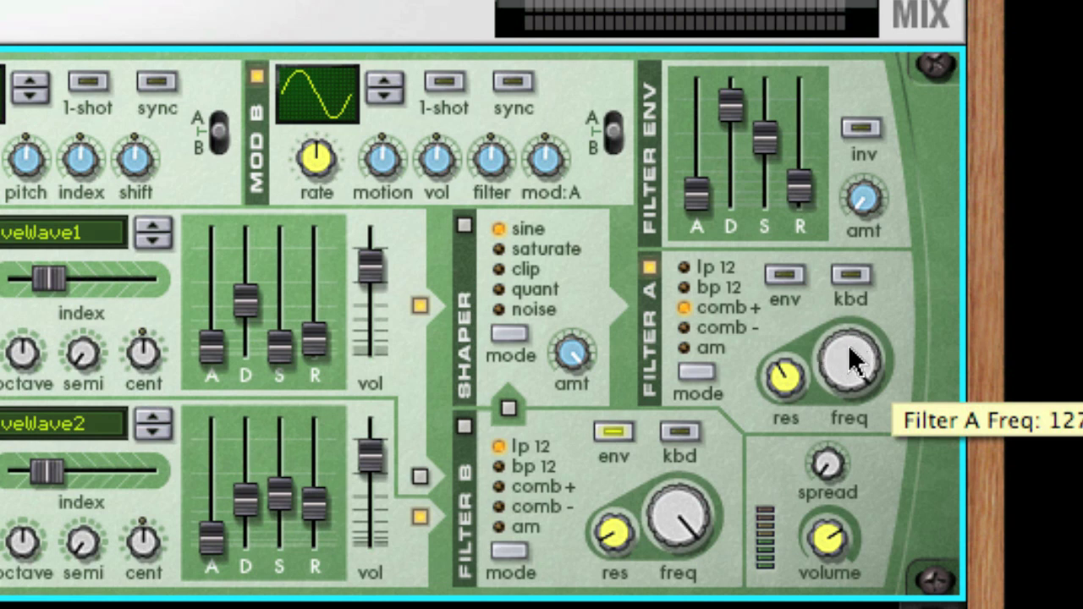
mouse_move(782, 381)
drag(851, 362, 872, 590)
drag(787, 393, 782, 294)
drag(830, 364, 865, 419)
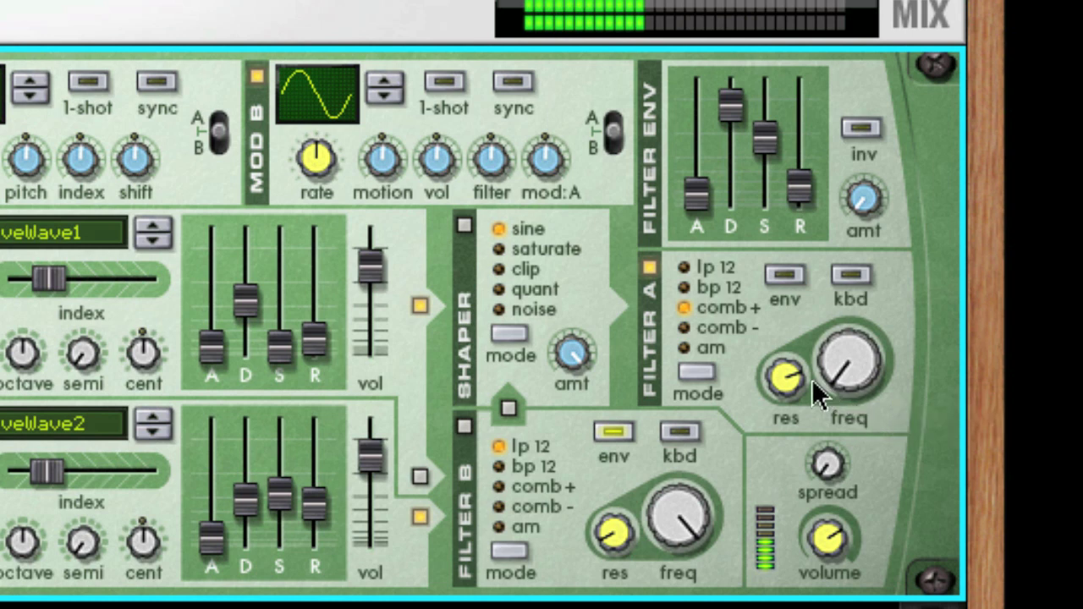
drag(791, 385, 826, 536)
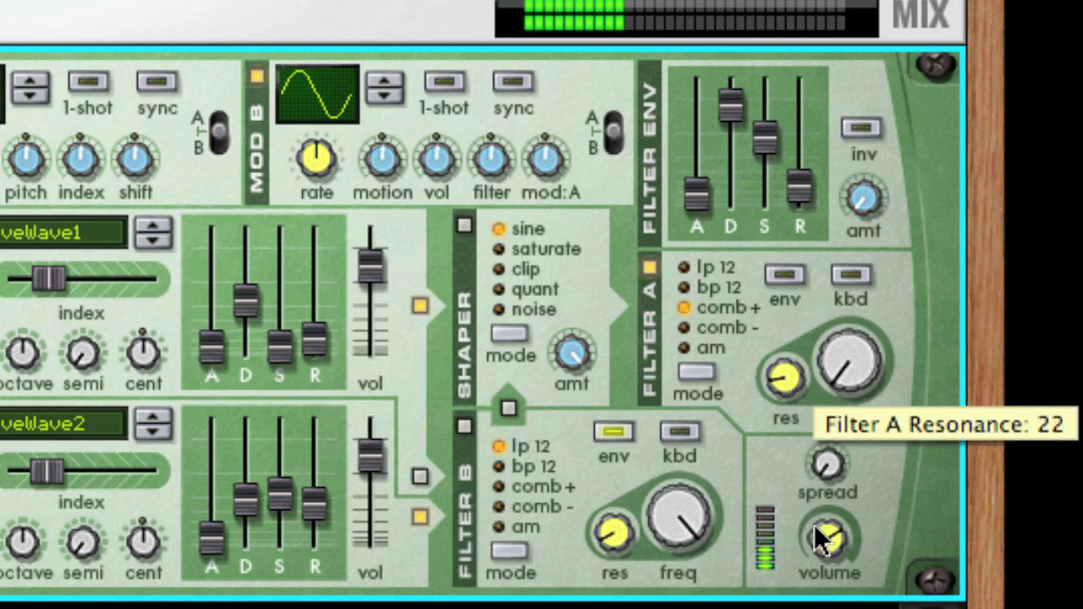
Compare filter A's comb - and comb + modes with the resonance raised and the frequency at 8.
click(713, 327)
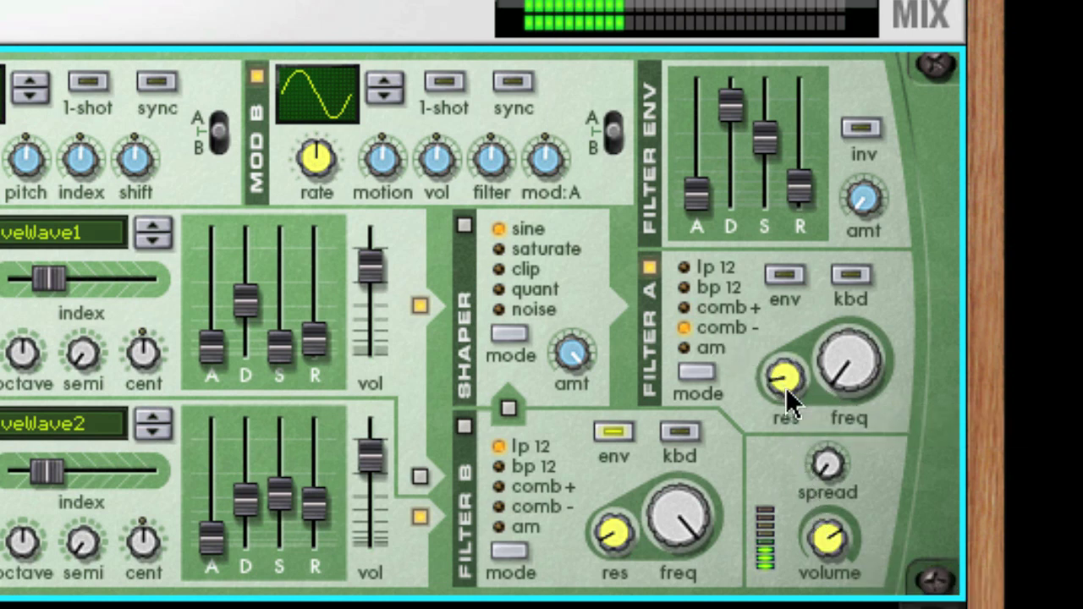
drag(785, 386, 788, 289)
mouse_move(849, 359)
mouse_down()
mouse_move(843, 369)
mouse_move(830, 291)
mouse_move(834, 145)
mouse_move(827, 335)
mouse_move(840, 297)
mouse_move(829, 200)
mouse_move(825, 218)
mouse_move(837, 374)
mouse_up()
click(714, 311)
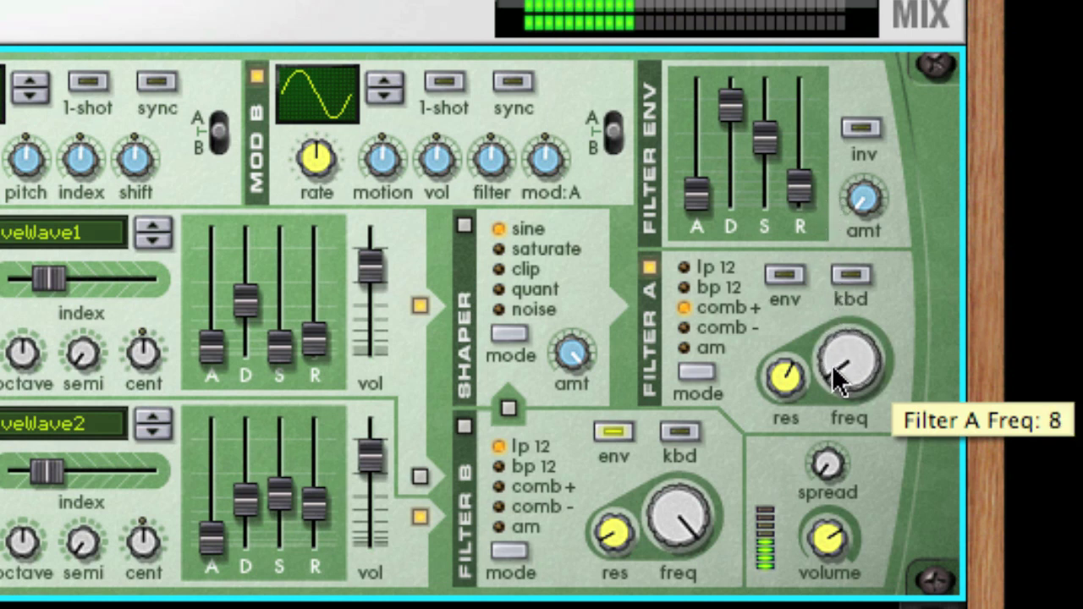
click(717, 329)
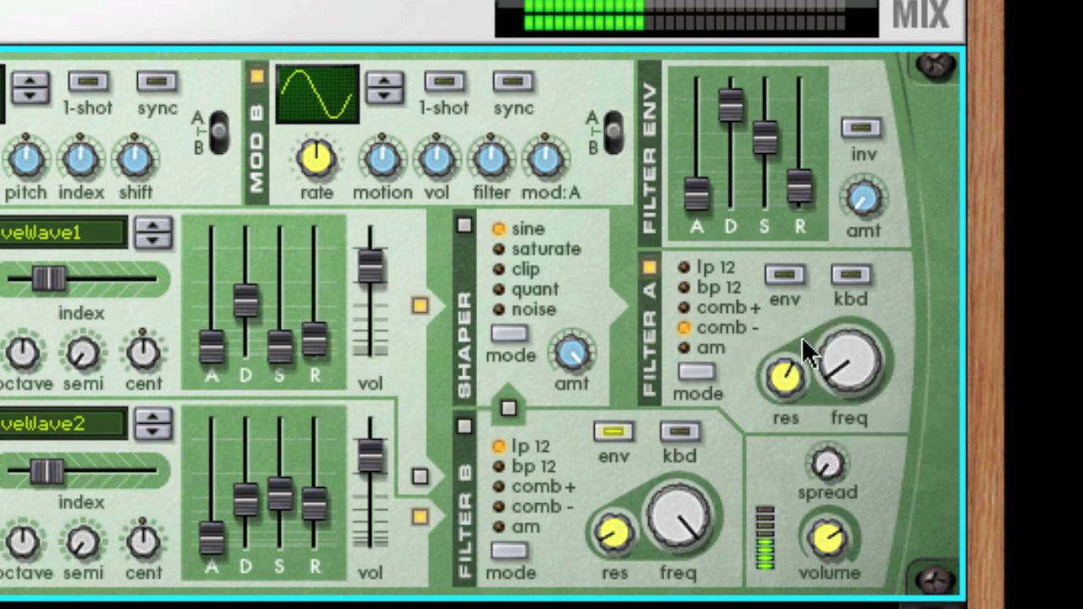
drag(803, 342, 815, 301)
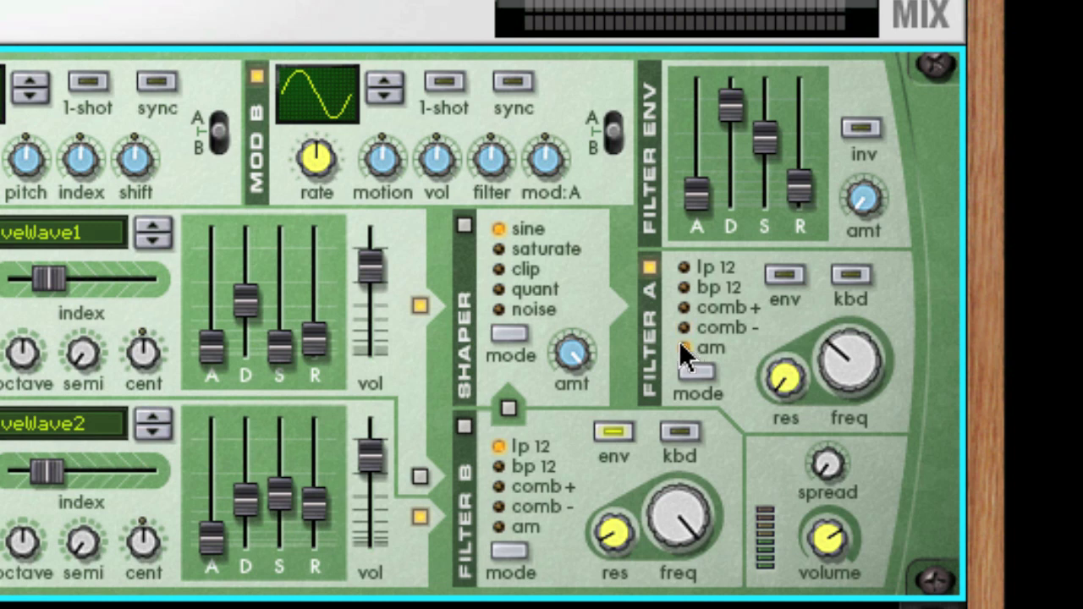
Sweep filter A's resonance and frequency through high and low settings in am mode.
mouse_move(837, 364)
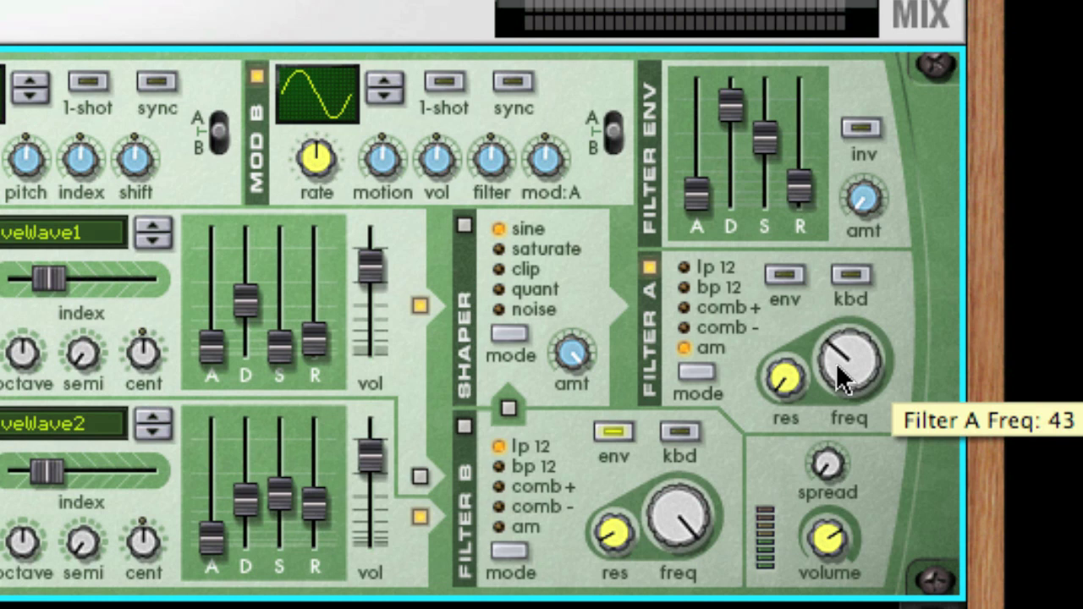
mouse_move(782, 373)
mouse_down()
mouse_move(782, 289)
mouse_move(784, 390)
mouse_up()
drag(840, 355, 842, 296)
drag(790, 381, 822, 115)
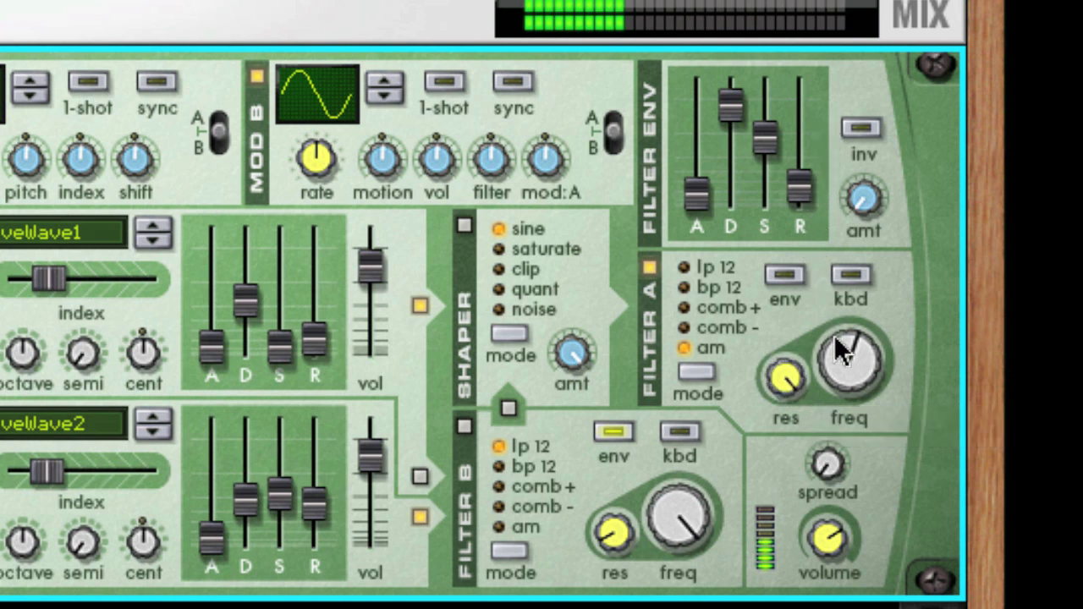
drag(839, 350, 847, 314)
drag(798, 380, 799, 338)
mouse_move(860, 354)
mouse_down()
mouse_move(868, 347)
mouse_move(841, 363)
mouse_up()
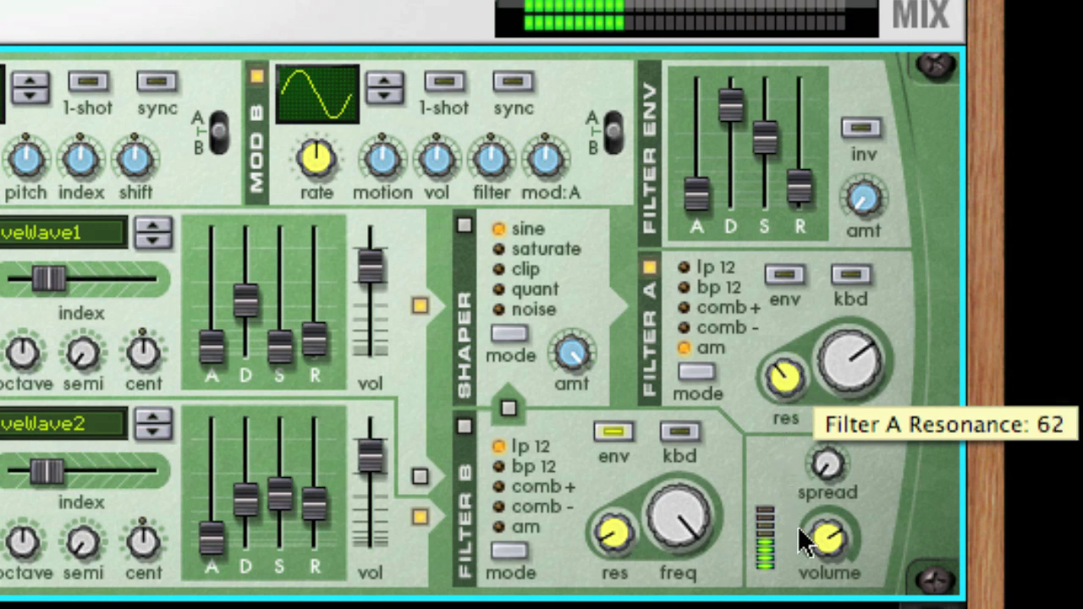
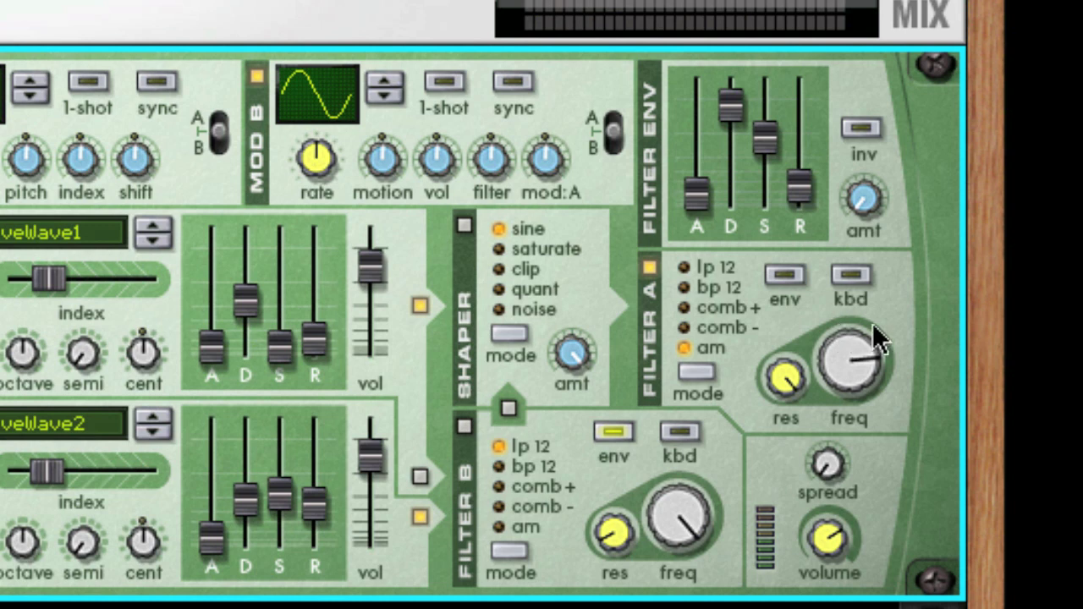
Lower filter A's frequency to just above its midpoint and turn on the filter's keyboard tracking and envelope.
drag(842, 345, 860, 399)
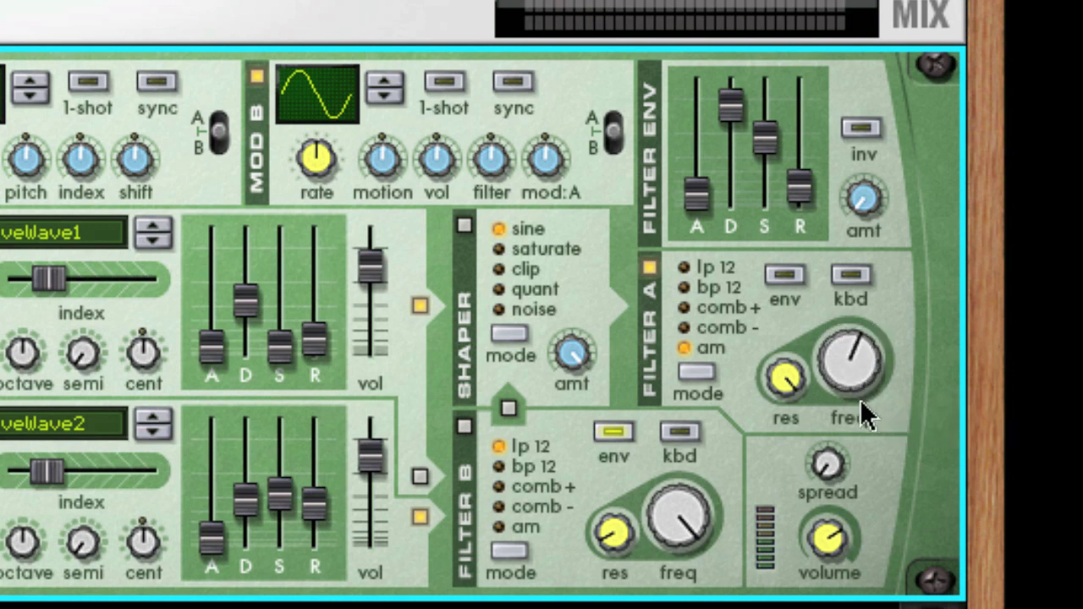
click(860, 276)
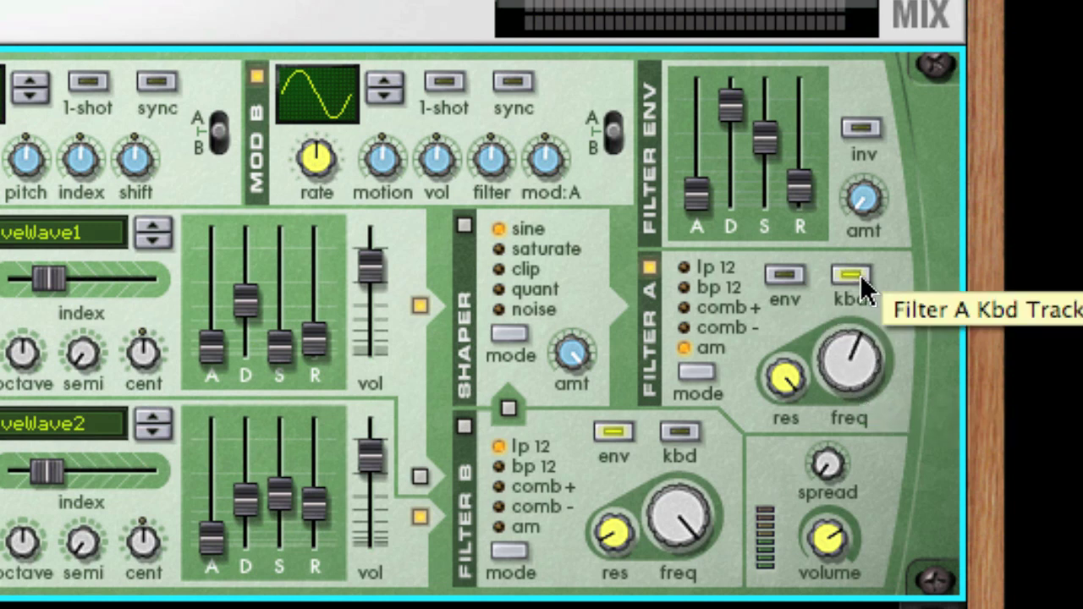
click(785, 276)
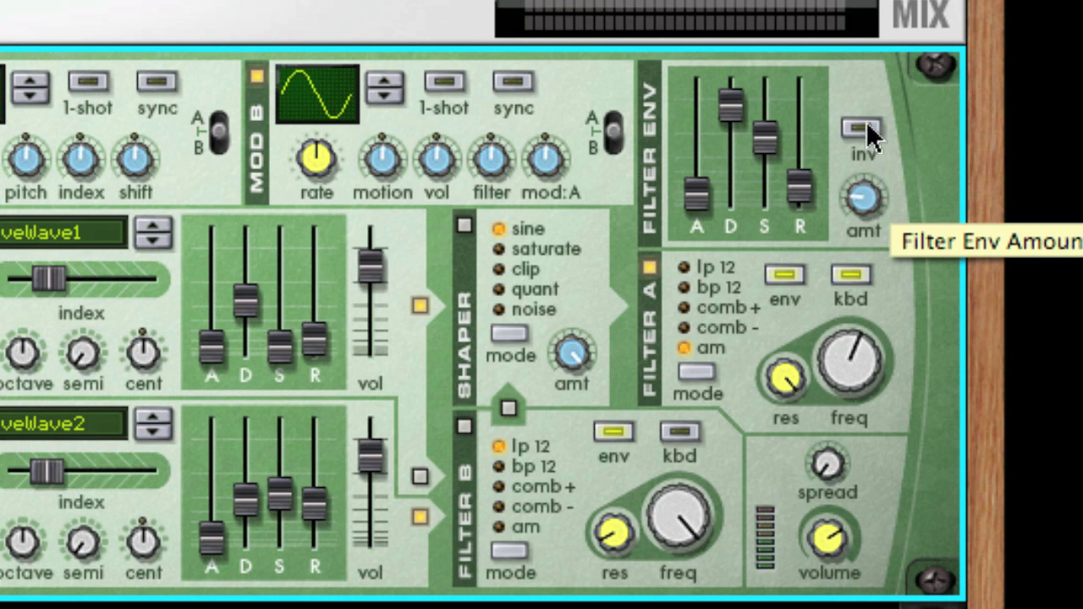
Shorten the filter envelope's decay, set its sustain to 19, and lower filter A's frequency to 34.
drag(730, 102, 730, 160)
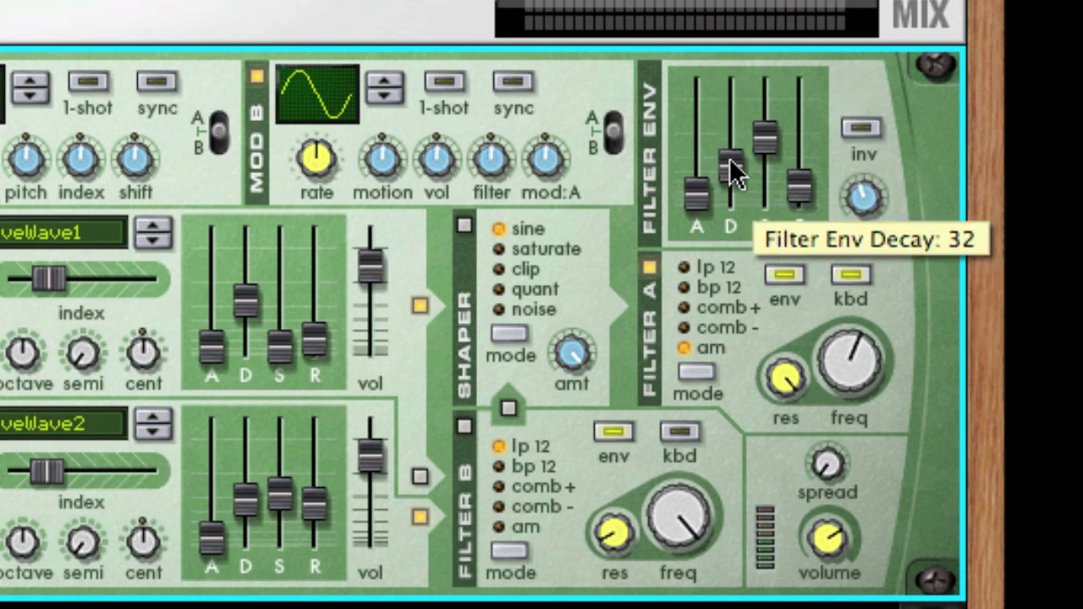
drag(731, 156, 763, 182)
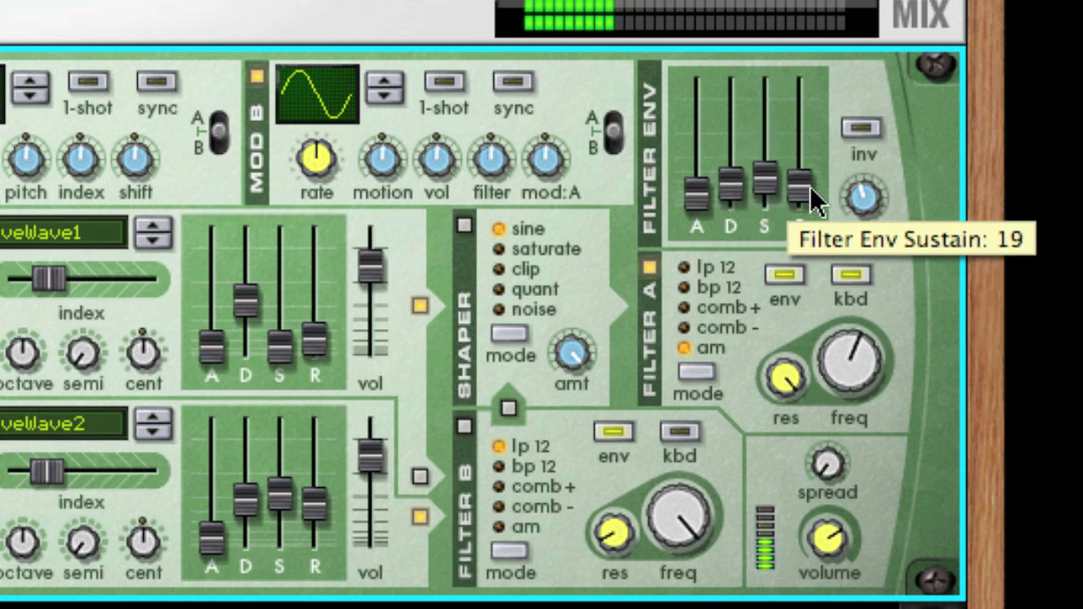
drag(864, 351, 876, 474)
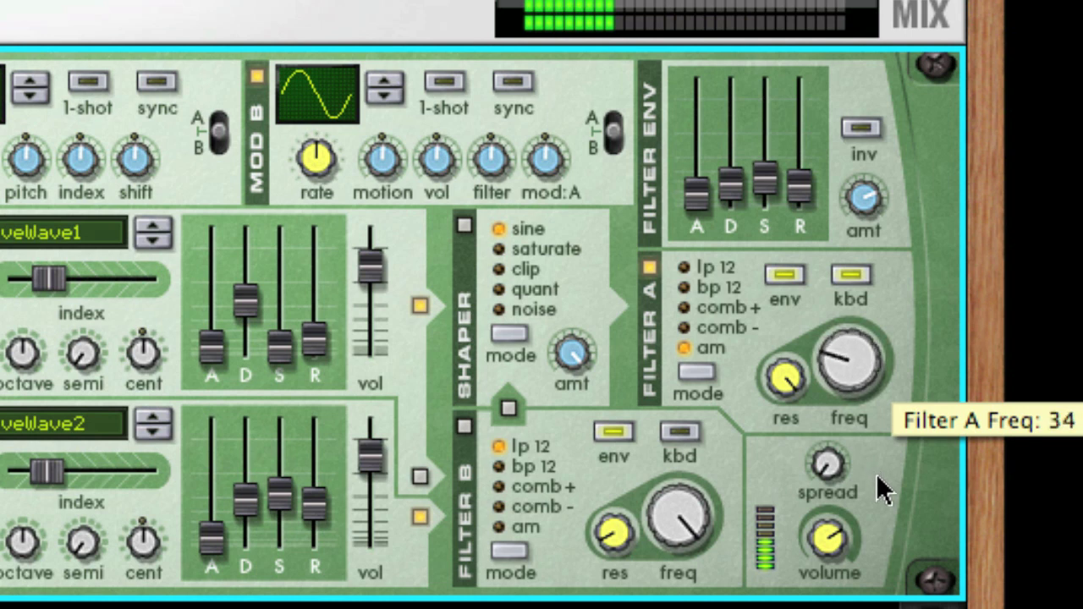
Turn off filter A's keyboard tracking, set the filter envelope's attack to 38, and raise the envelope amount to maximum.
click(842, 277)
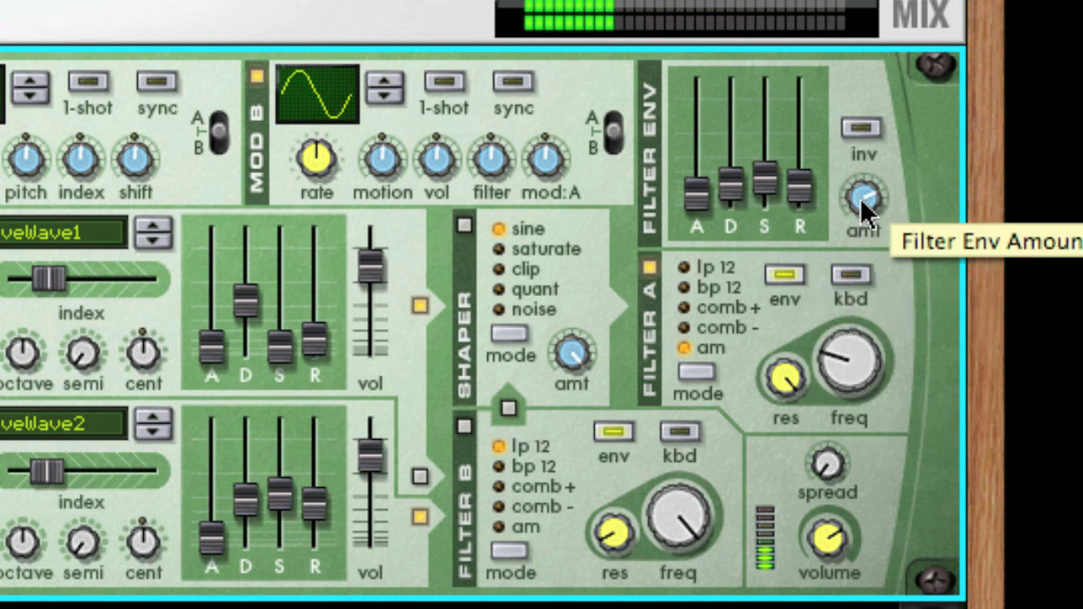
drag(732, 183, 691, 161)
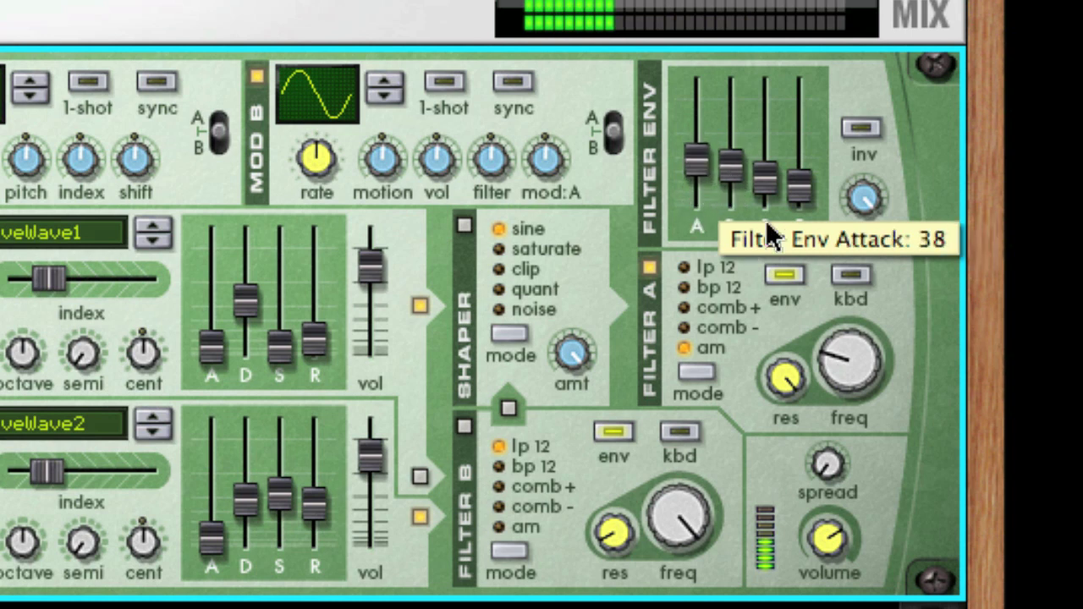
drag(881, 339, 853, 280)
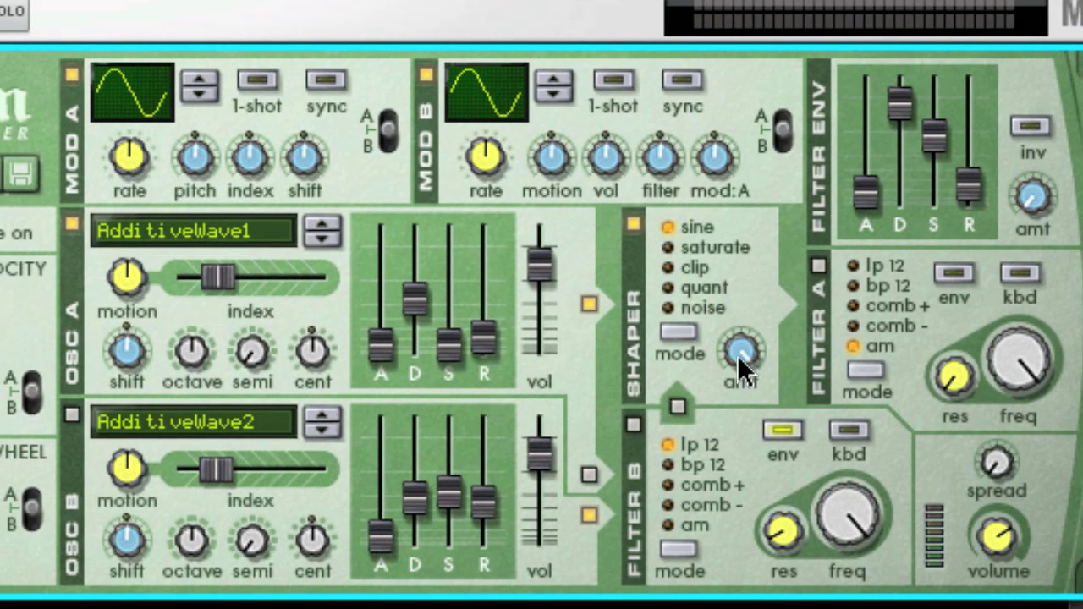
Sweep the shaper amount down and up in sine mode, ending at 59.
mouse_move(738, 355)
drag(738, 355, 774, 536)
drag(741, 351, 741, 241)
drag(725, 375, 777, 578)
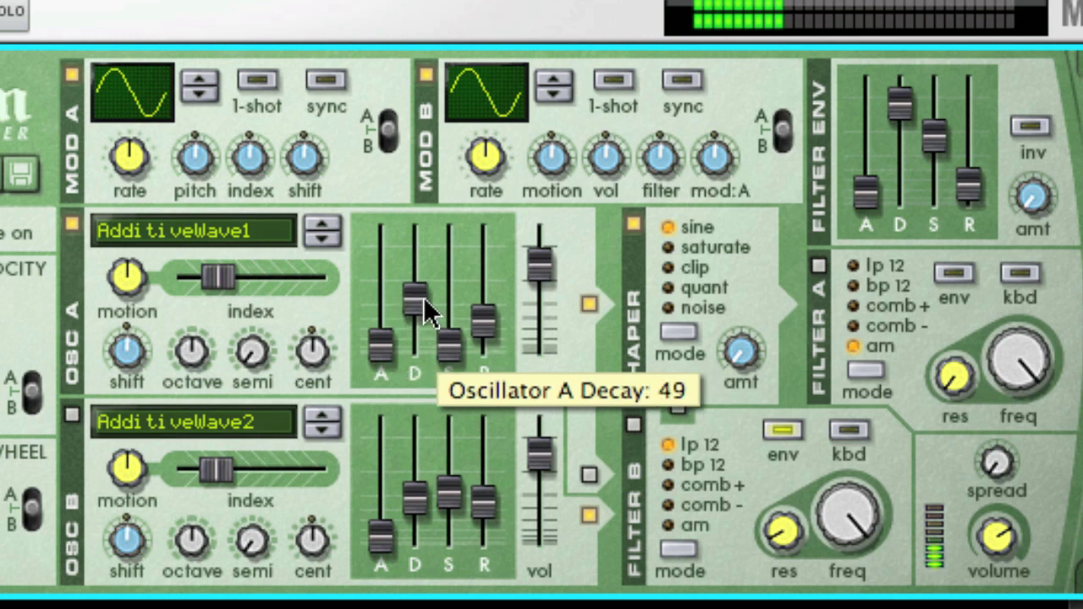
drag(733, 358, 728, 233)
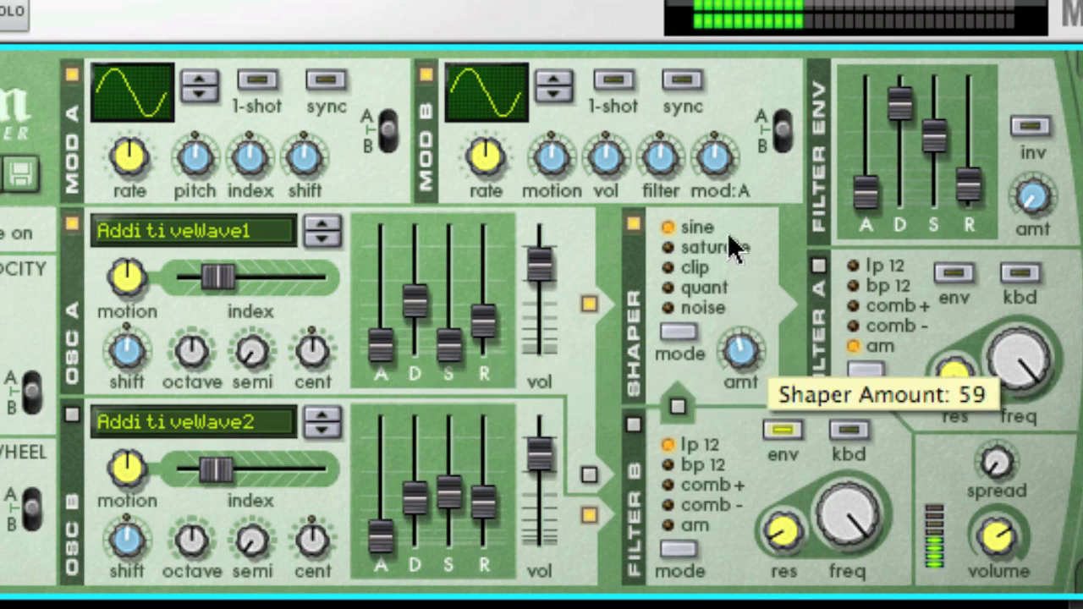
Lower oscillator A's volume slightly and switch the shaper off and back on to compare its sine mode.
drag(541, 266, 672, 258)
click(633, 224)
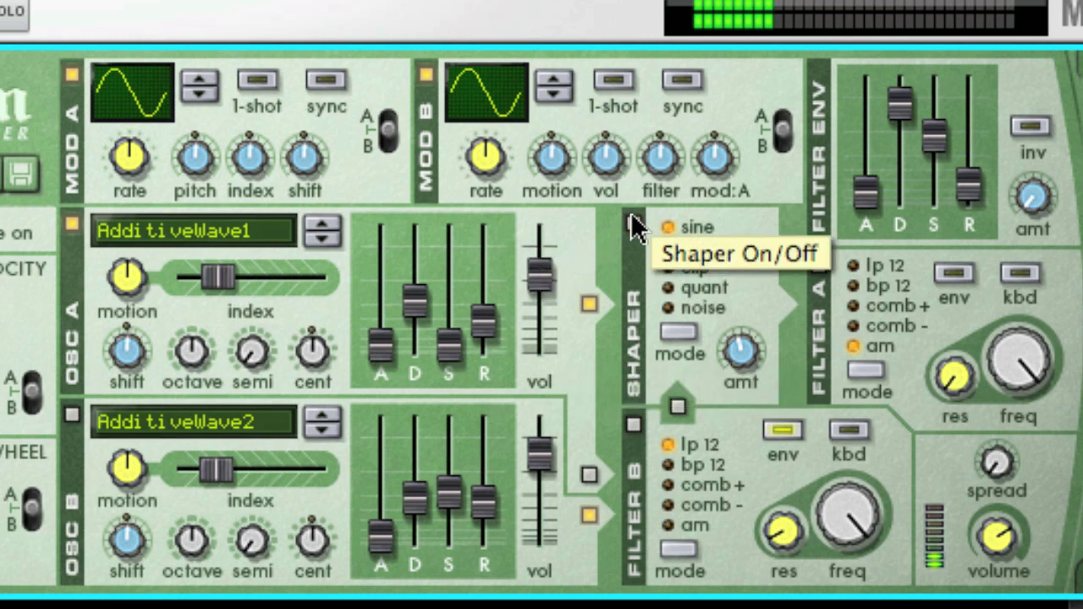
click(633, 223)
mouse_move(723, 335)
mouse_down()
mouse_move(741, 215)
mouse_move(742, 345)
mouse_up()
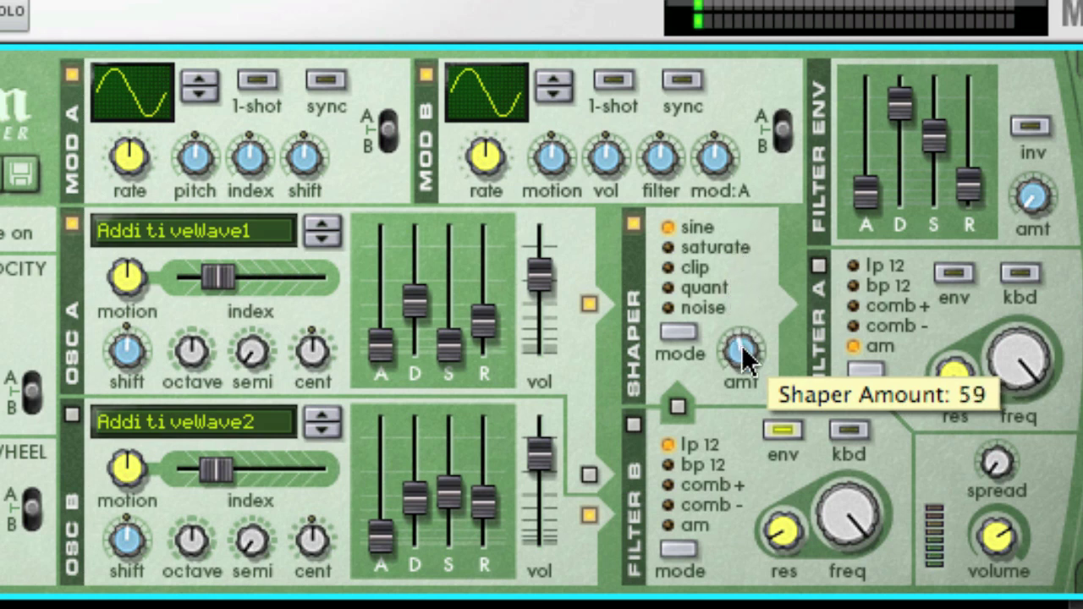
Set the shaper to saturate mode with a higher amount, and compare the sound with the shaper off and on.
click(668, 267)
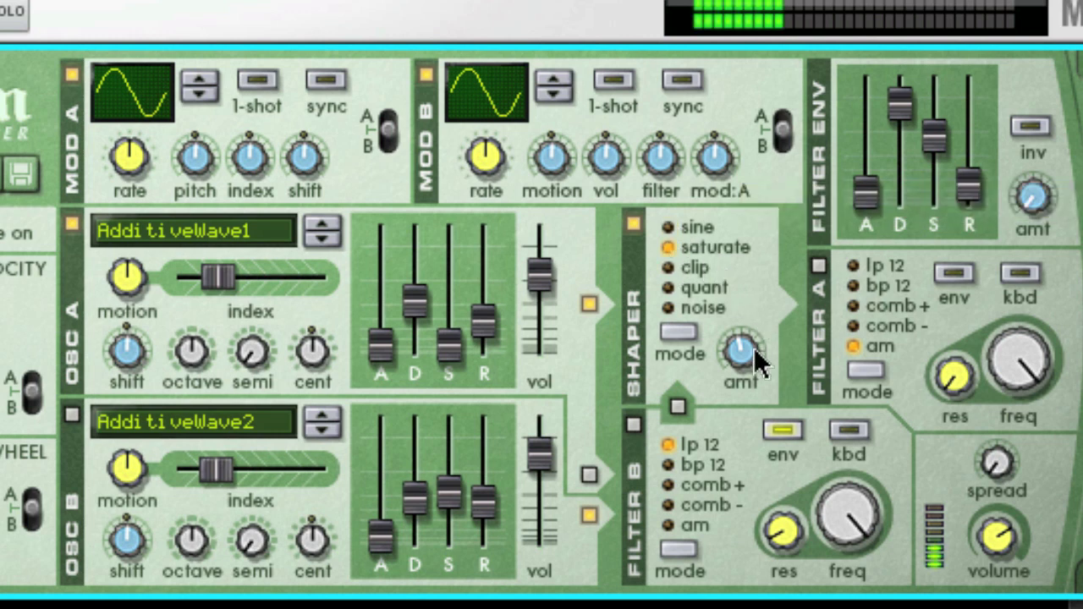
drag(745, 350, 740, 291)
click(633, 225)
click(633, 226)
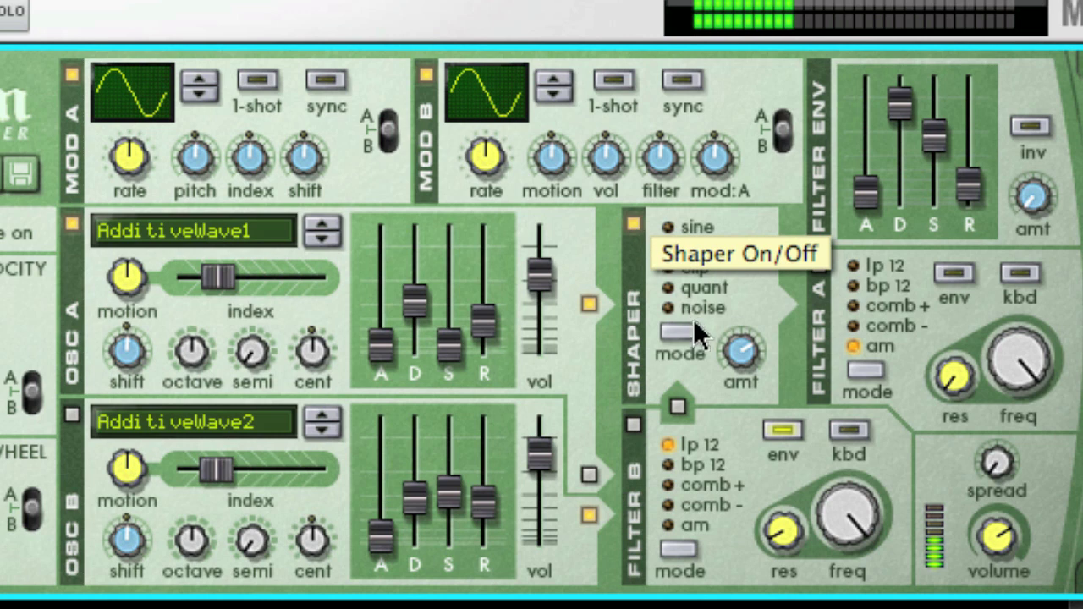
Set the shaper to clip mode, raise its amount to 127, and lower oscillator A's volume slightly.
drag(740, 347, 741, 364)
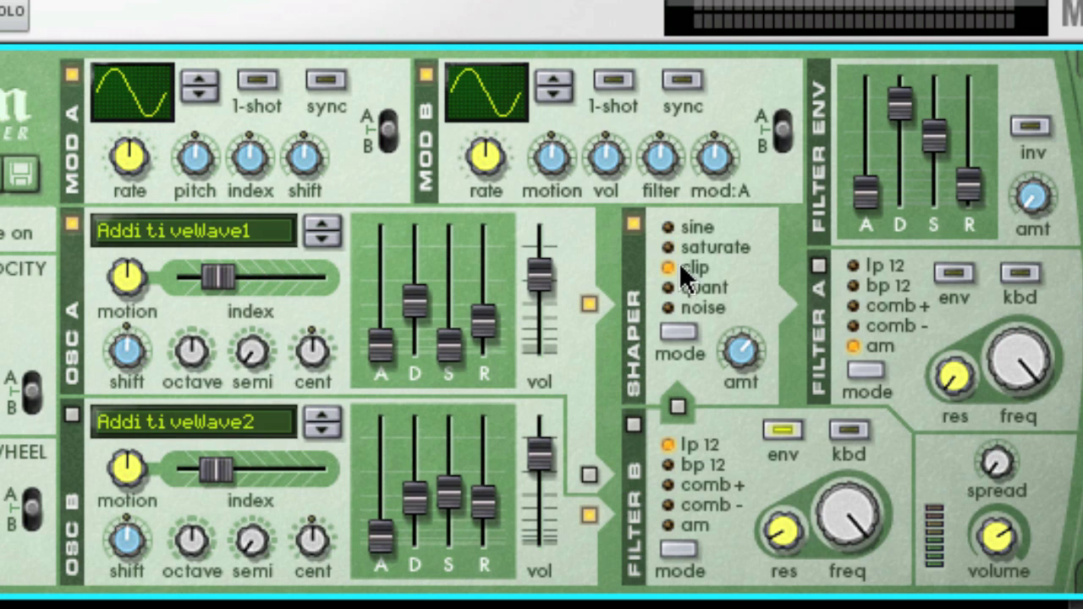
mouse_move(734, 339)
mouse_down()
mouse_move(750, 443)
mouse_move(747, 314)
mouse_move(741, 322)
mouse_up()
mouse_move(557, 272)
mouse_down()
mouse_move(557, 289)
mouse_move(552, 257)
mouse_up()
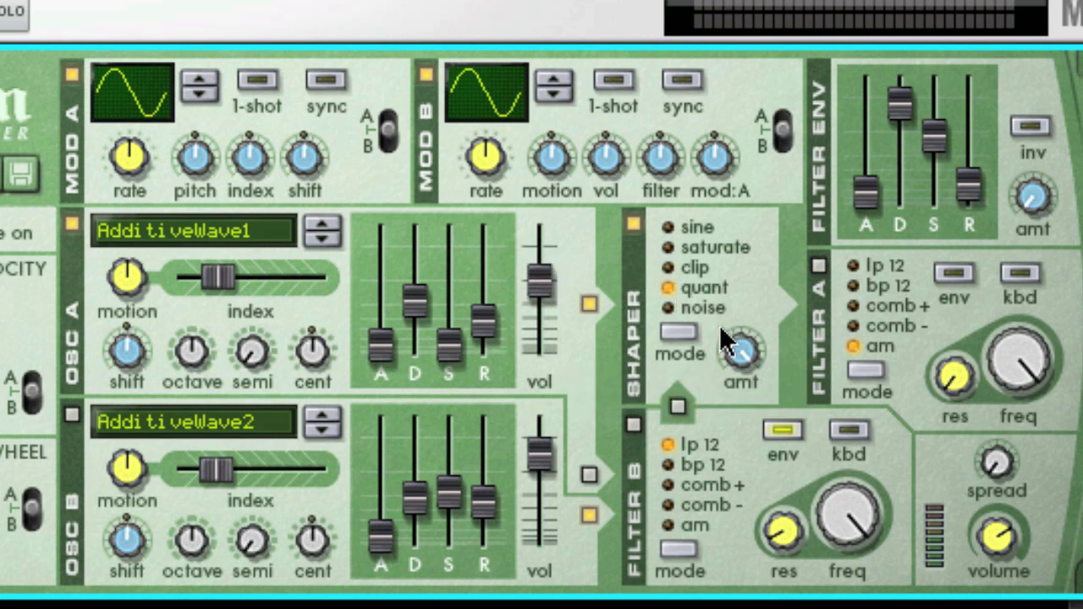
Audition the shaper's quant mode while shortening oscillator A's decay and lengthening its release.
mouse_move(738, 345)
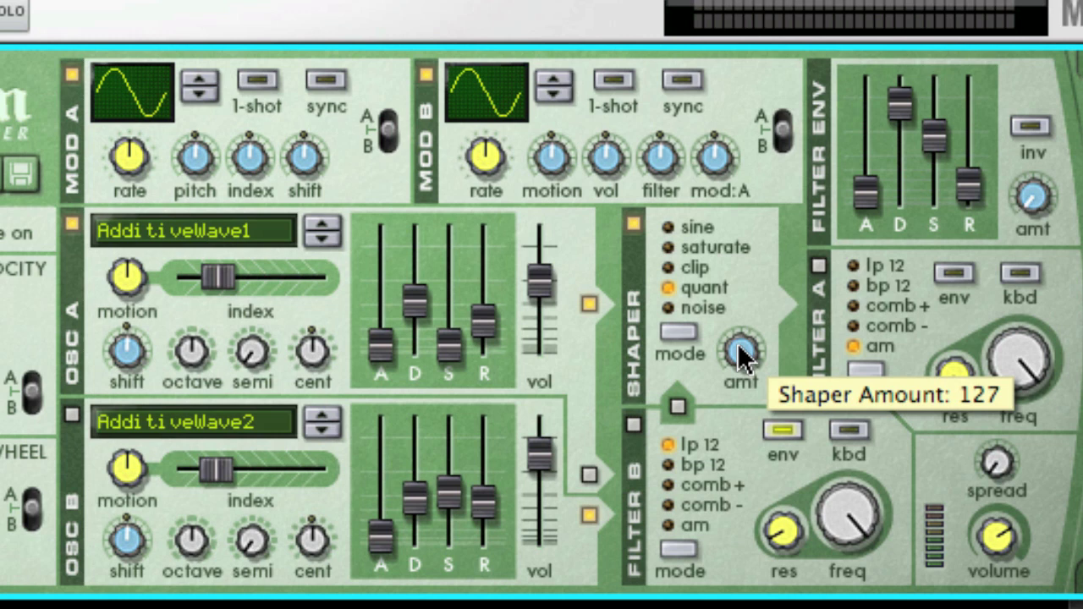
drag(415, 300, 413, 324)
drag(760, 495, 724, 254)
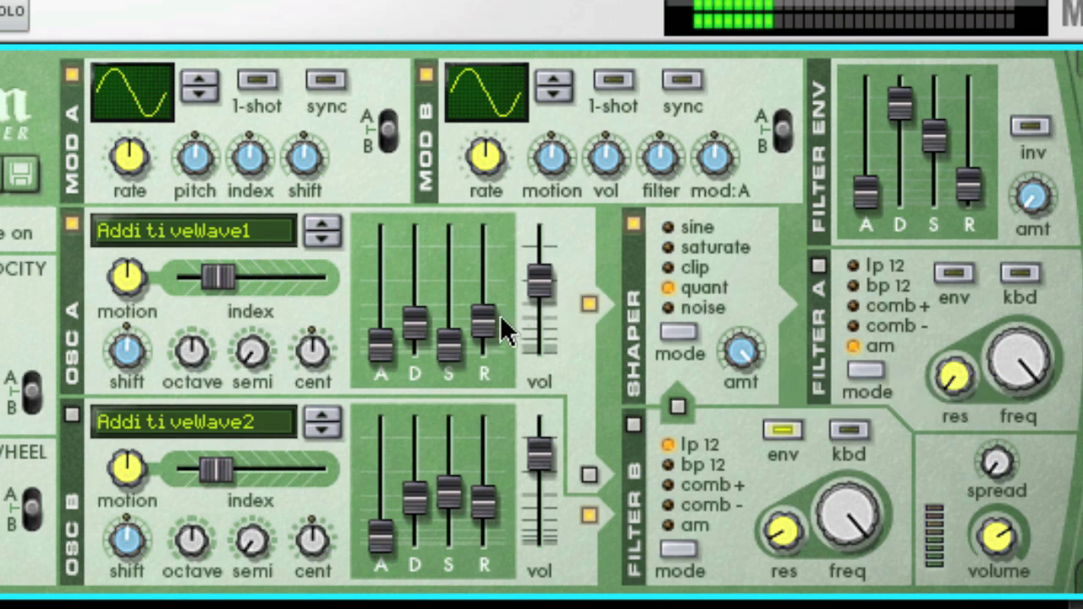
drag(500, 317, 501, 303)
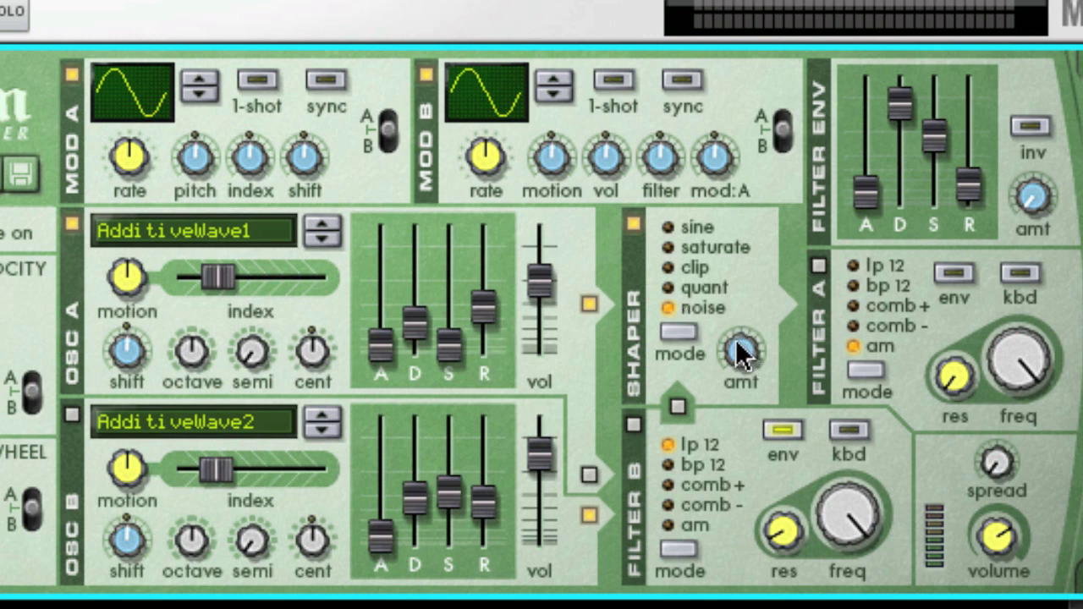
Audition the shaper's noise mode with a longer decay and slightly higher volume on oscillator A, and turn the shaper off.
mouse_move(742, 349)
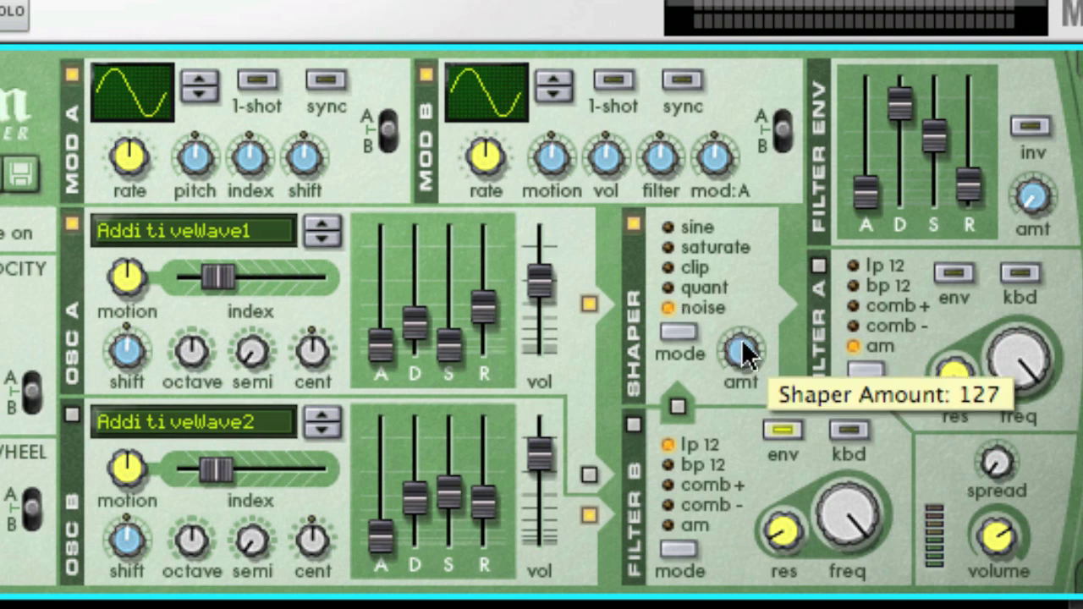
drag(415, 294, 411, 299)
mouse_move(736, 371)
drag(737, 371, 695, 246)
drag(550, 272, 553, 265)
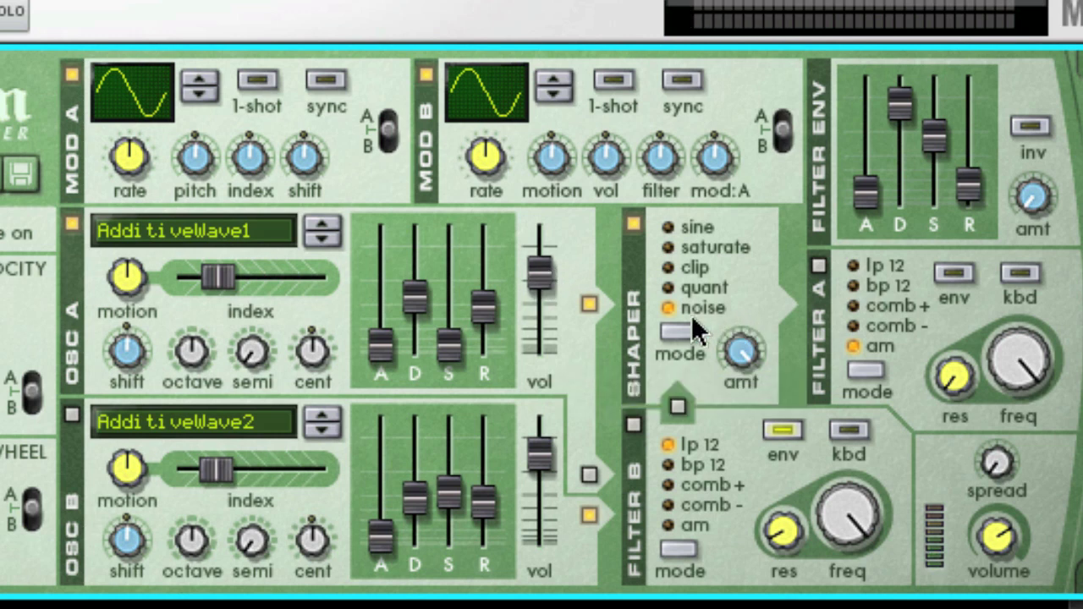
click(633, 225)
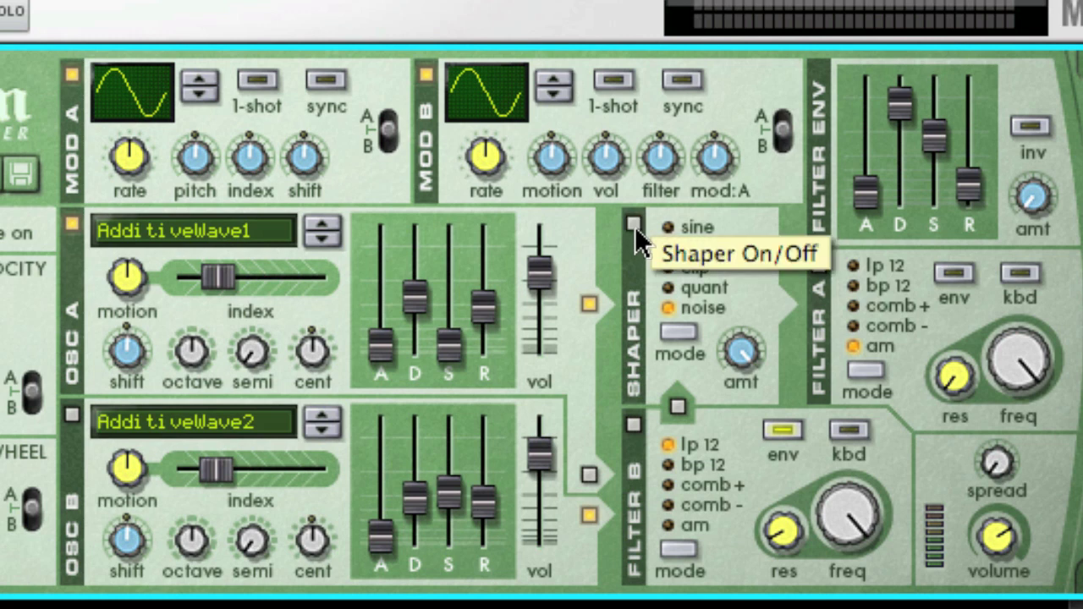
Turn on oscillator B, and give modulator A a square curve with a slightly lower rate.
scroll(415, 301, up, 2)
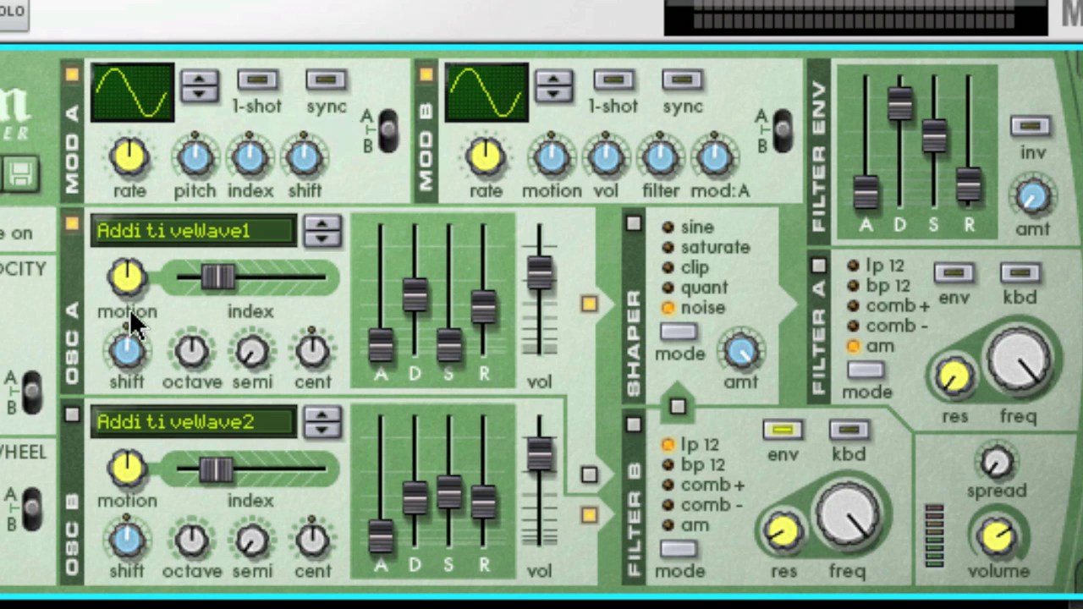
click(72, 415)
click(73, 80)
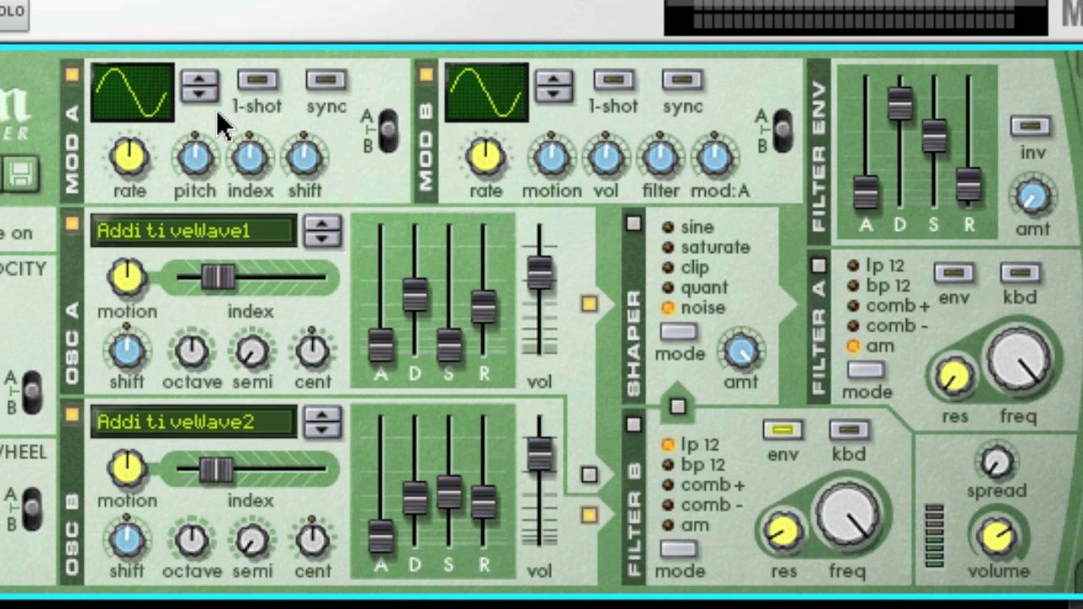
click(200, 91)
click(200, 92)
mouse_move(135, 161)
mouse_down()
mouse_move(131, 132)
mouse_move(139, 182)
mouse_up()
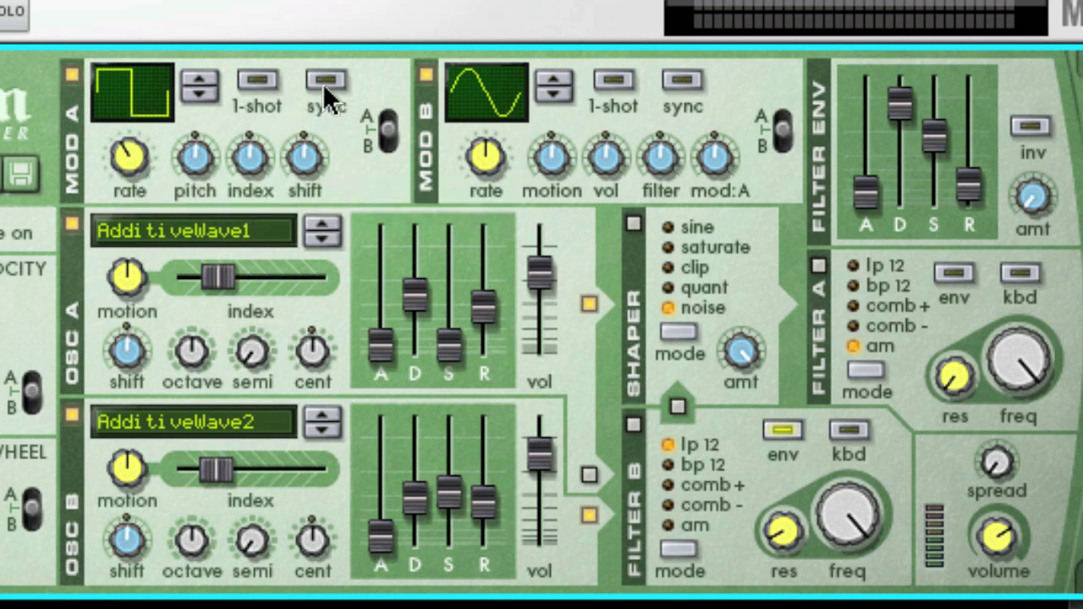
Change modulator A's curve to the decaying envelope shape and turn on its one-shot mode.
click(209, 74)
click(208, 75)
click(208, 74)
click(209, 74)
click(259, 80)
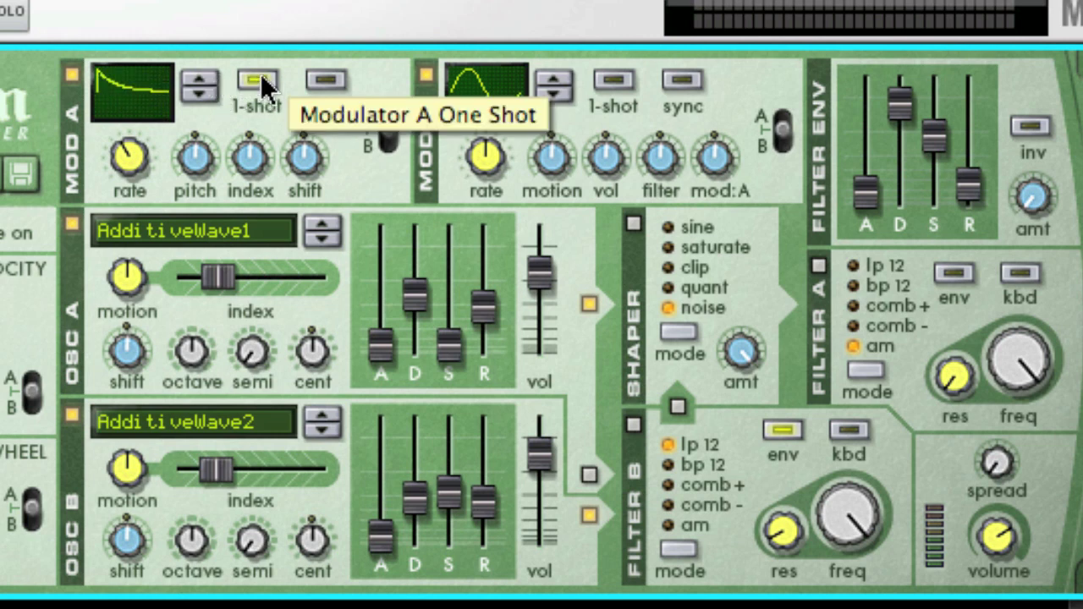
Raise modulator A's pitch amount to maximum with its rate at 46, and turn off one-shot mode.
drag(209, 133, 208, 94)
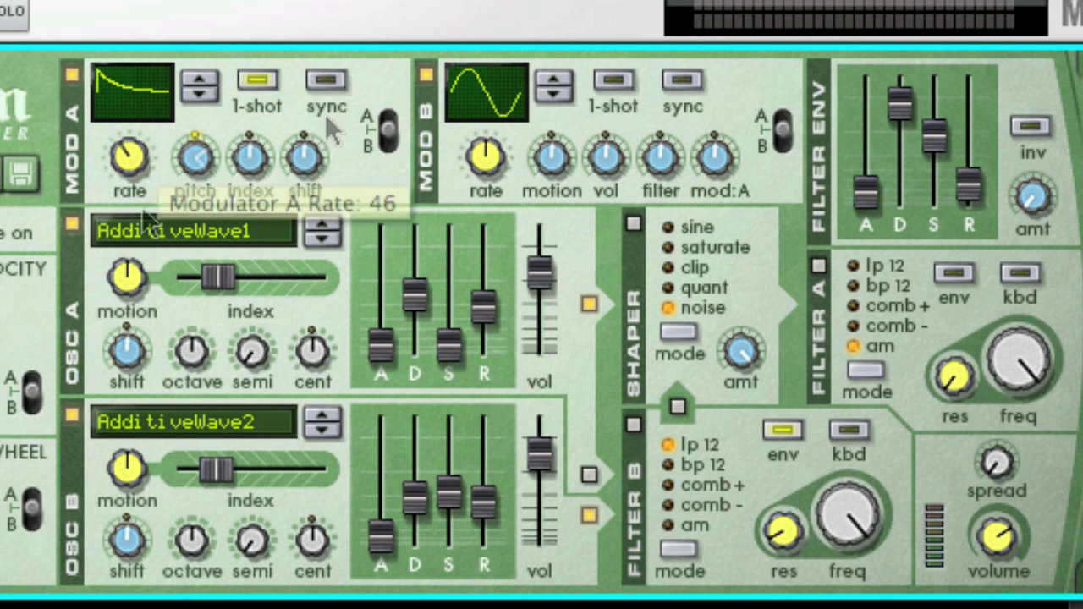
click(259, 78)
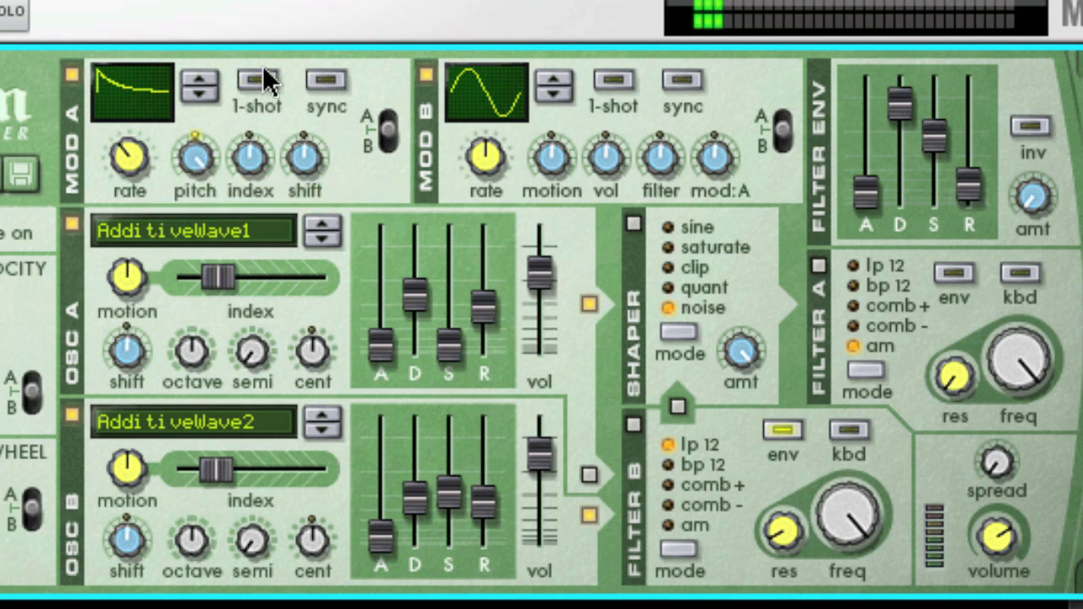
mouse_move(138, 161)
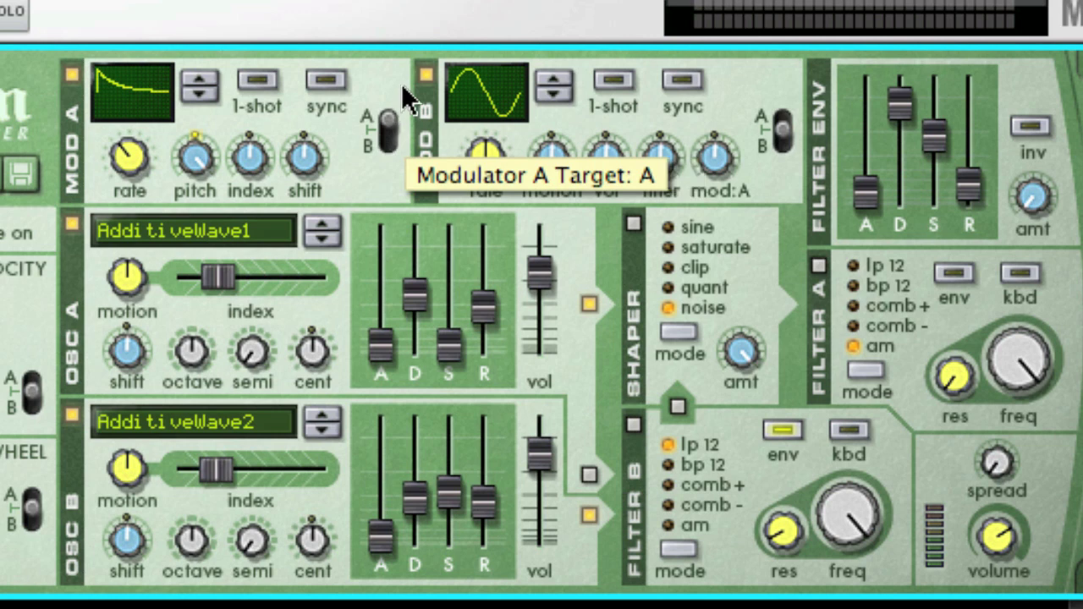
Switch modulator A's target between oscillators A and B, and return it to both.
click(399, 134)
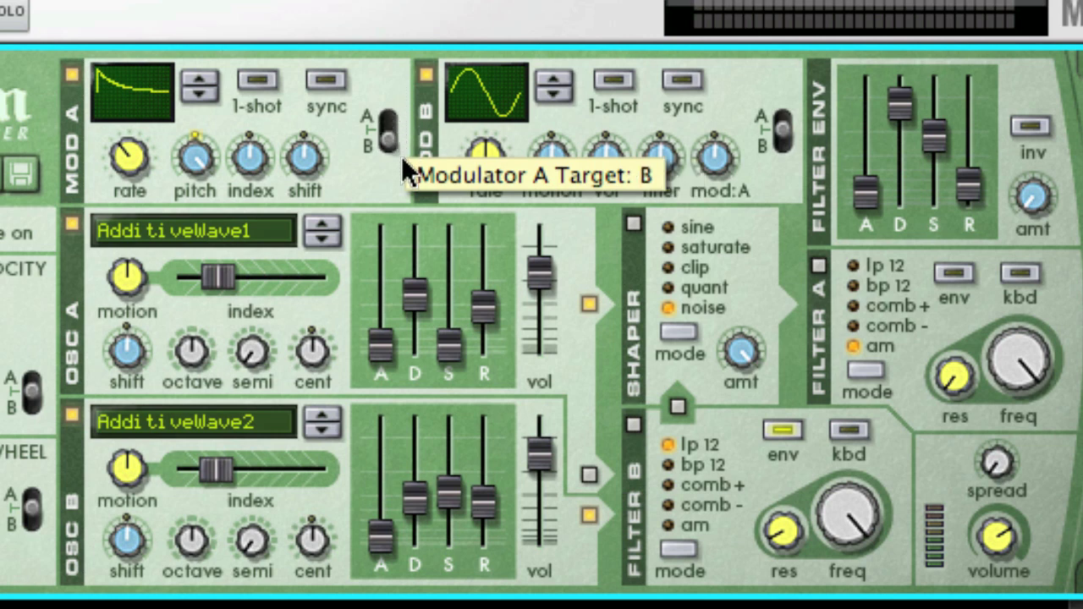
click(385, 119)
click(387, 131)
click(394, 152)
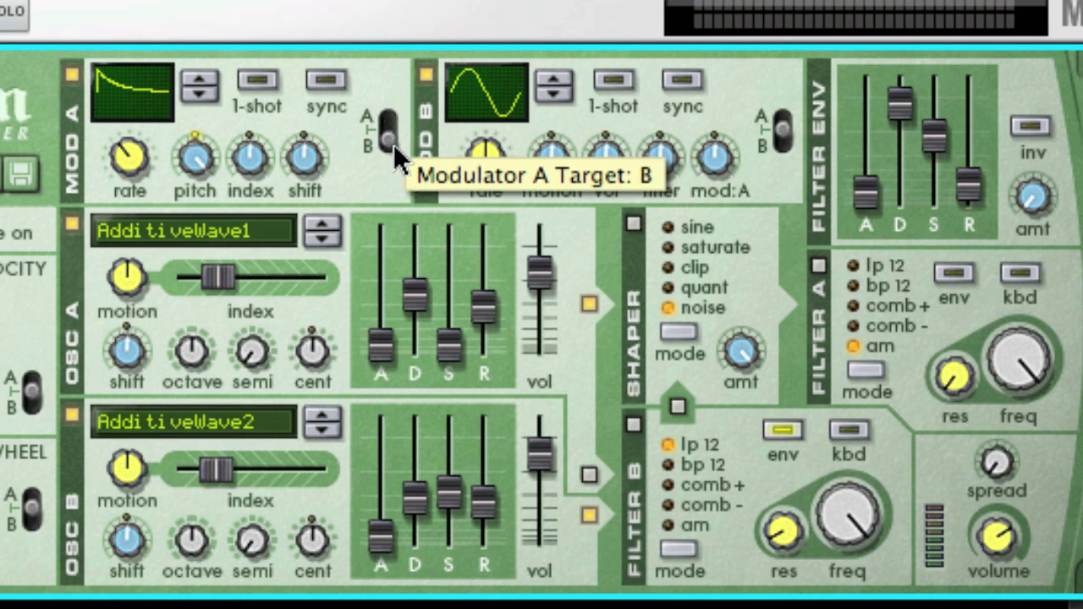
click(387, 131)
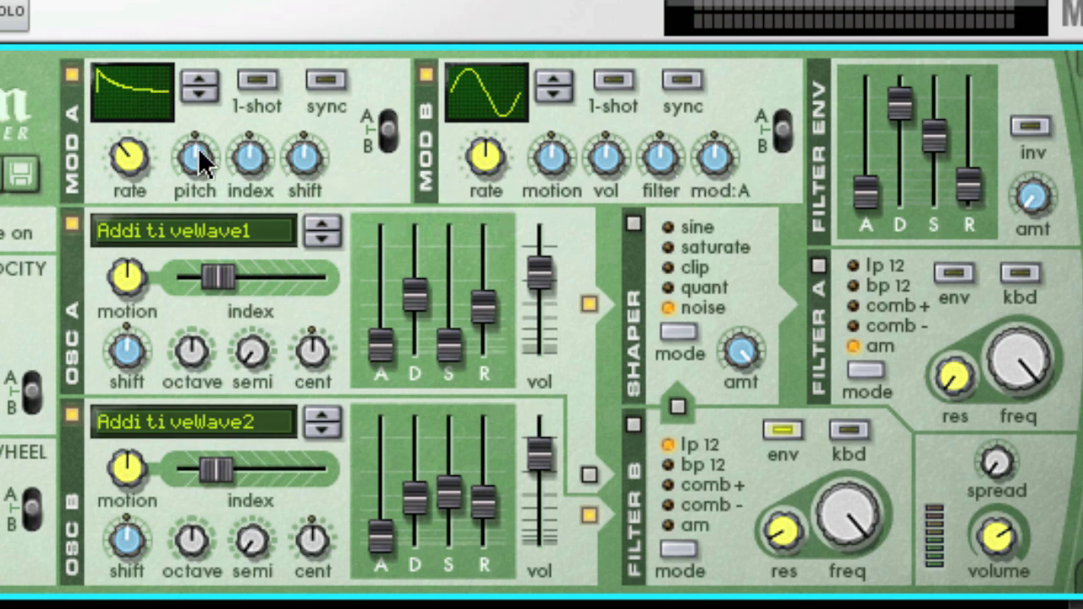
Sweep modulator A's pitch amount below and above zero, ending at -46.
mouse_move(198, 148)
drag(198, 154, 218, 214)
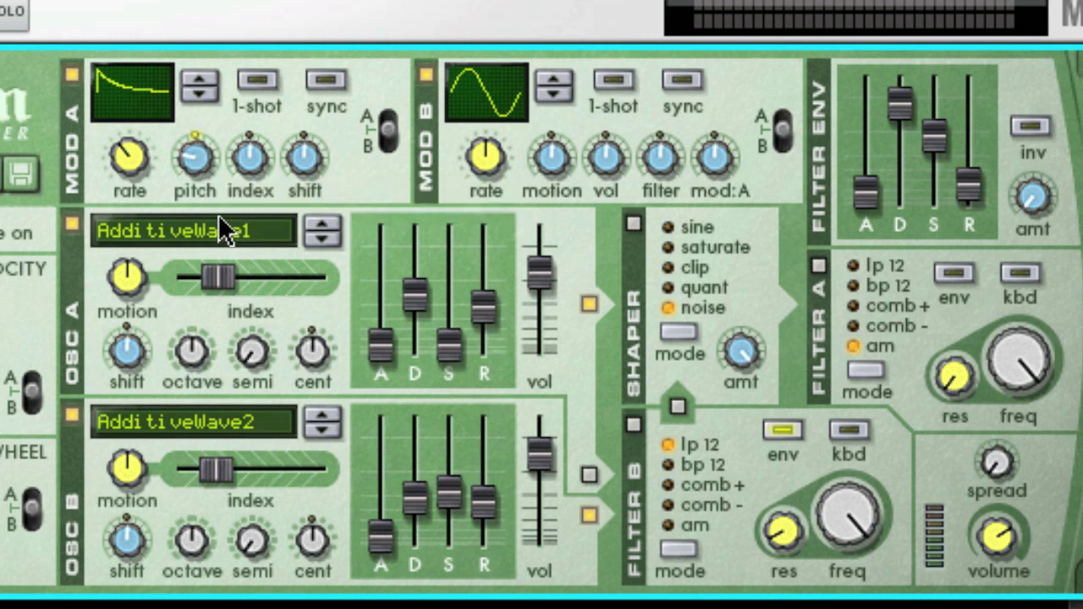
drag(195, 157, 192, 0)
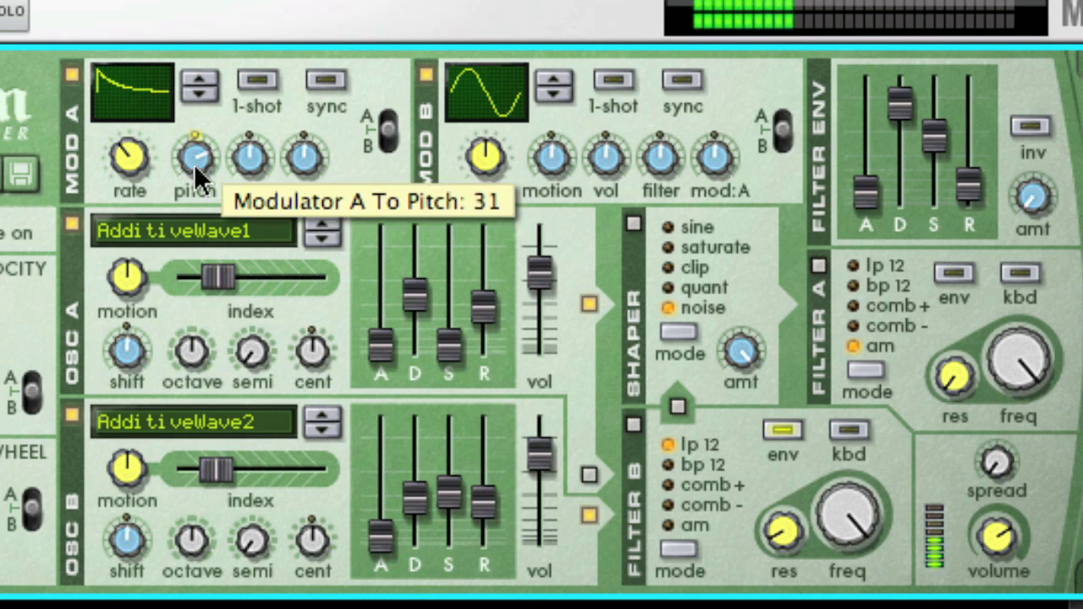
drag(193, 164, 246, 404)
Turn on modulator A's one-shot mode, raise its rate, and vary its pitch amount.
click(257, 80)
drag(126, 160, 123, 85)
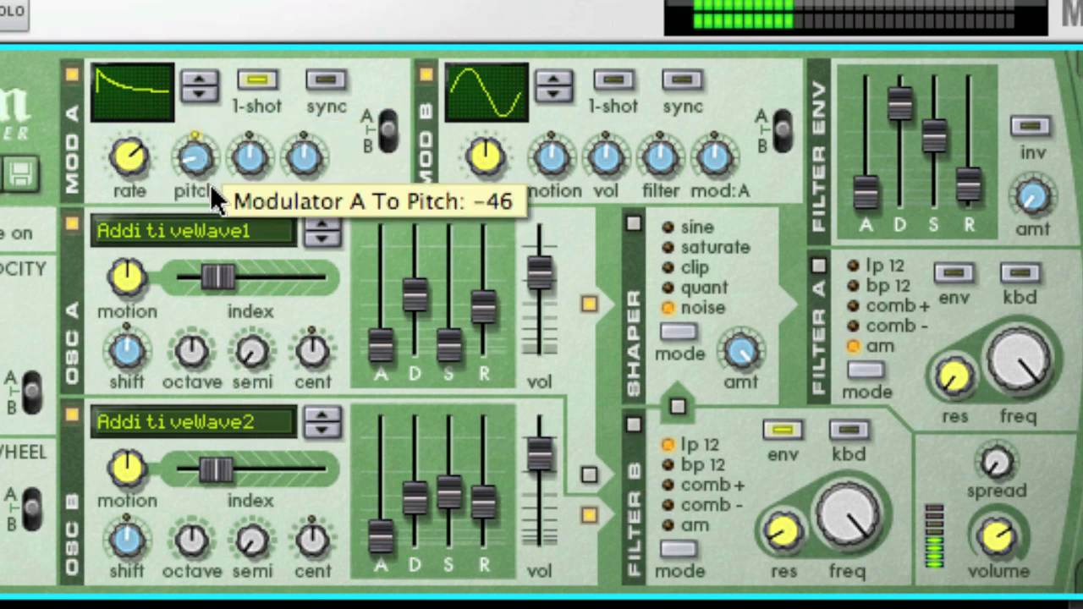
drag(195, 158, 218, 242)
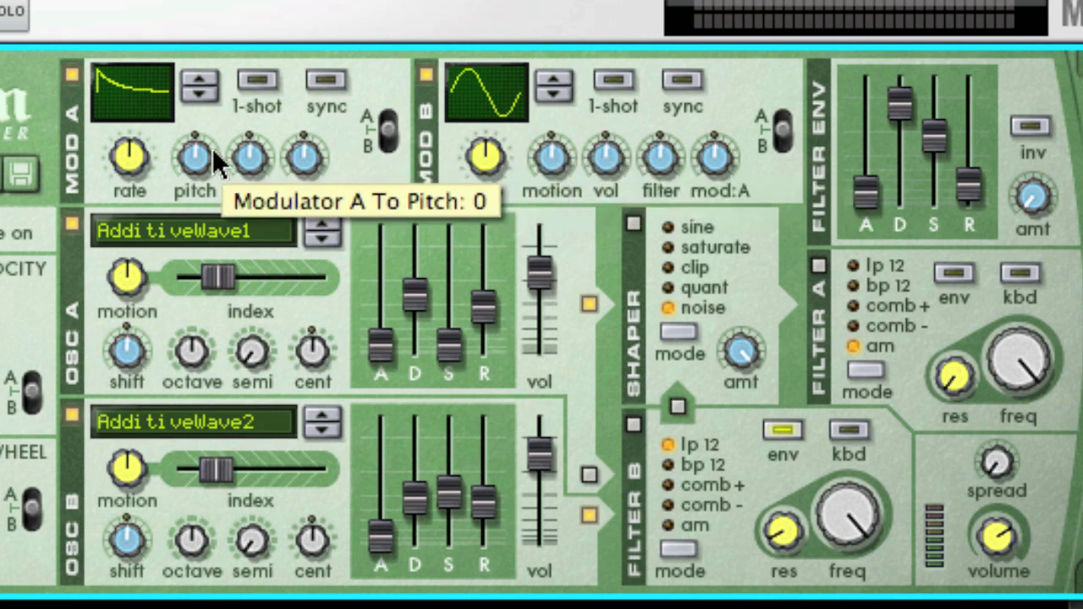
Set modulator A to the falling sawtooth, curve 2, and set modulator B's rate to 80.
click(135, 93)
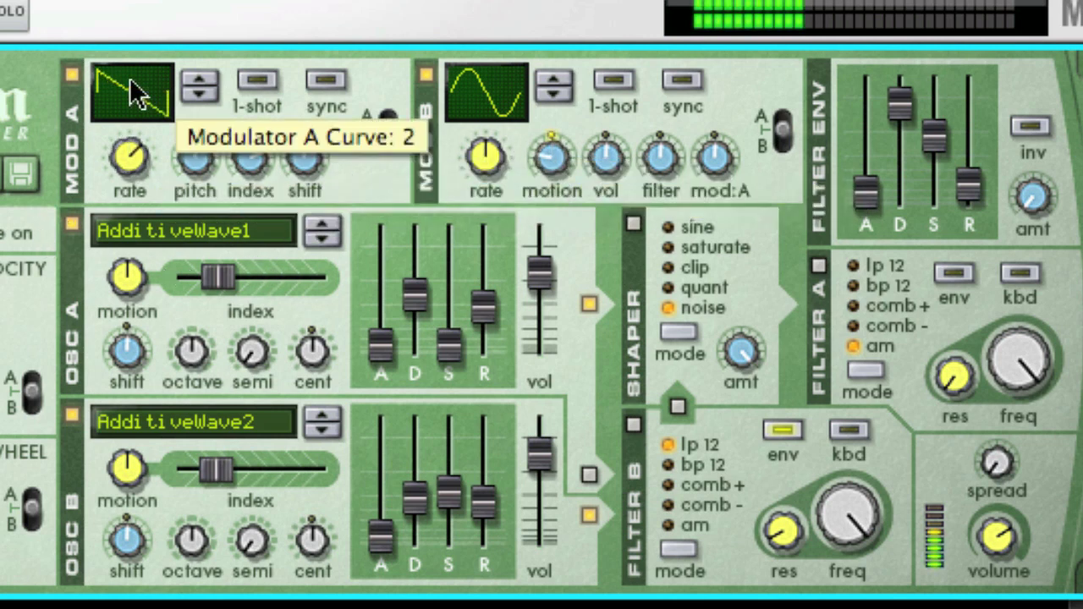
drag(479, 178, 459, 98)
drag(489, 159, 470, 190)
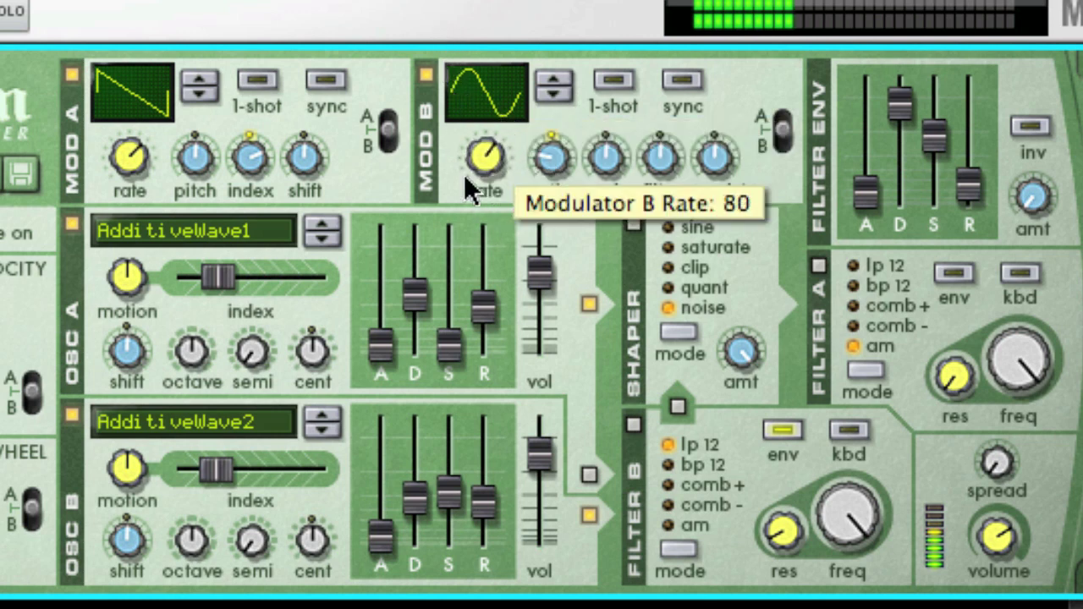
Raise modulator A's index amount and lower the rates of modulators A and B to just below their midpoints.
mouse_move(125, 146)
mouse_down()
mouse_move(121, 122)
mouse_move(138, 158)
mouse_up()
drag(262, 156, 256, 118)
drag(140, 151, 146, 230)
drag(486, 173, 494, 241)
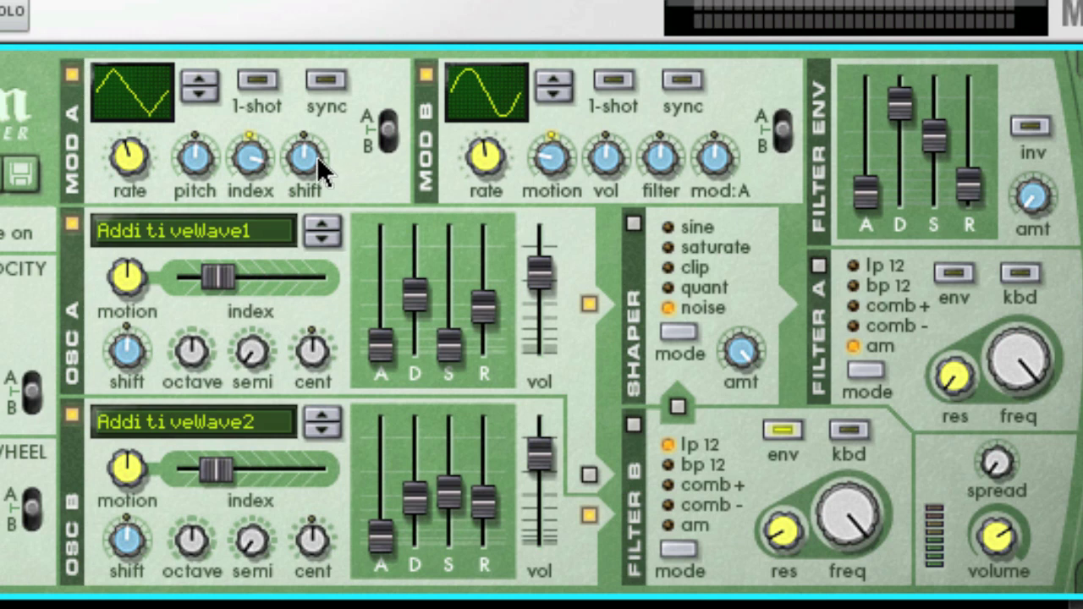
Raise modulator A's shift amount, lower its rate to 32, and change its curve to sine.
mouse_move(325, 172)
drag(325, 171, 317, 82)
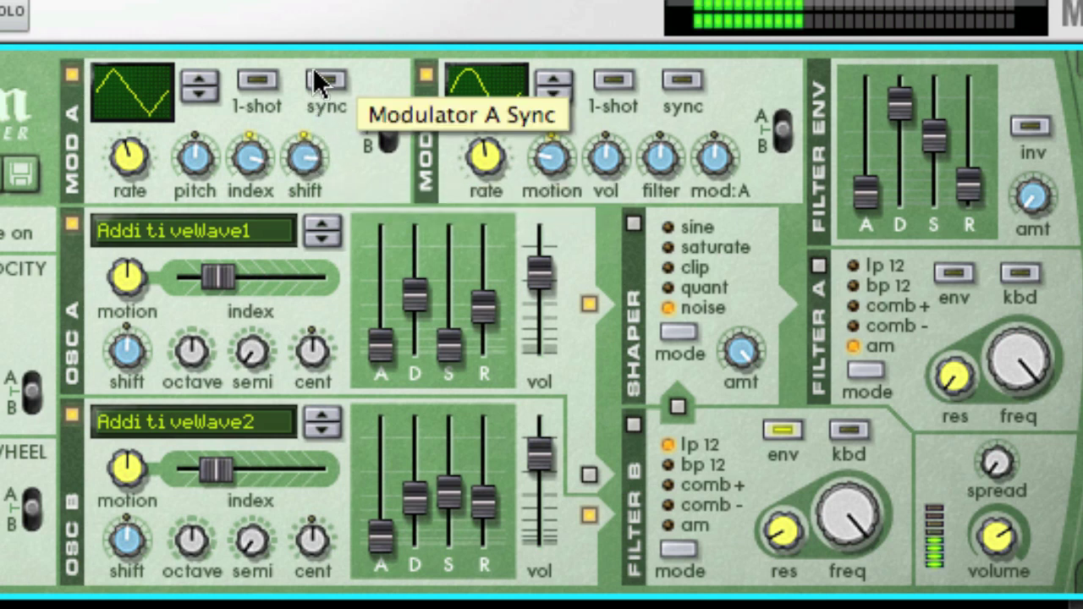
drag(136, 156, 146, 193)
click(202, 89)
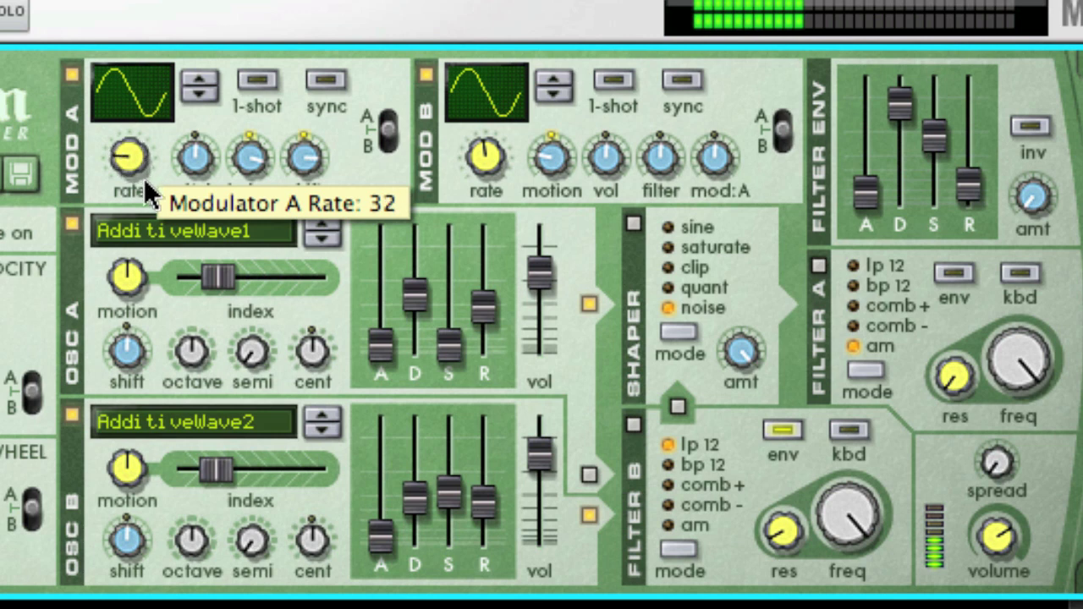
Lower modulator B's rate, raise its modulation of modulator A to maximum, and bring the rate back above its midpoint.
drag(491, 160, 487, 173)
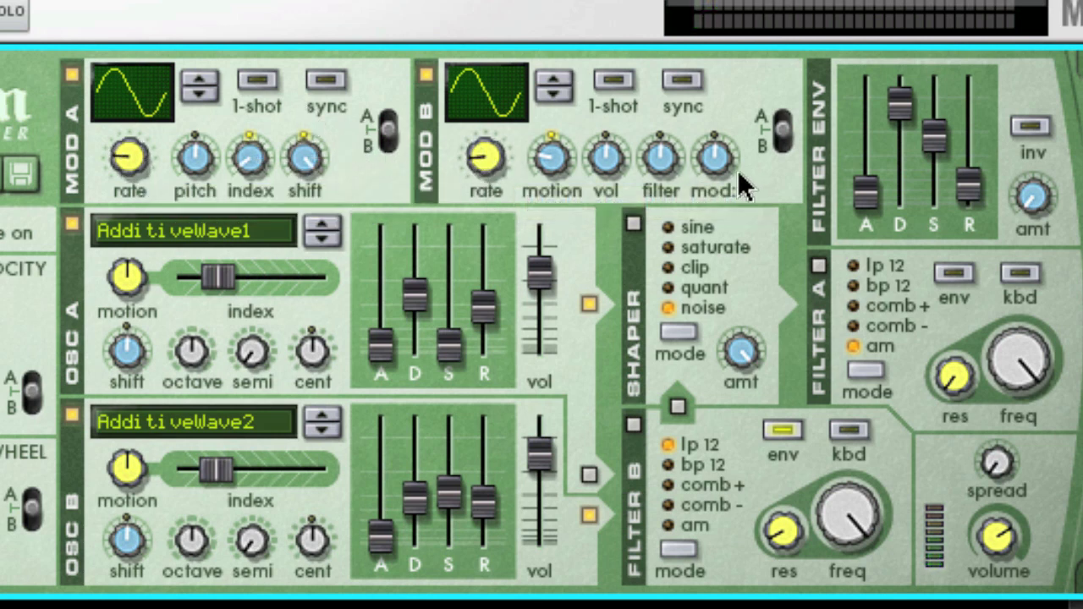
mouse_move(711, 166)
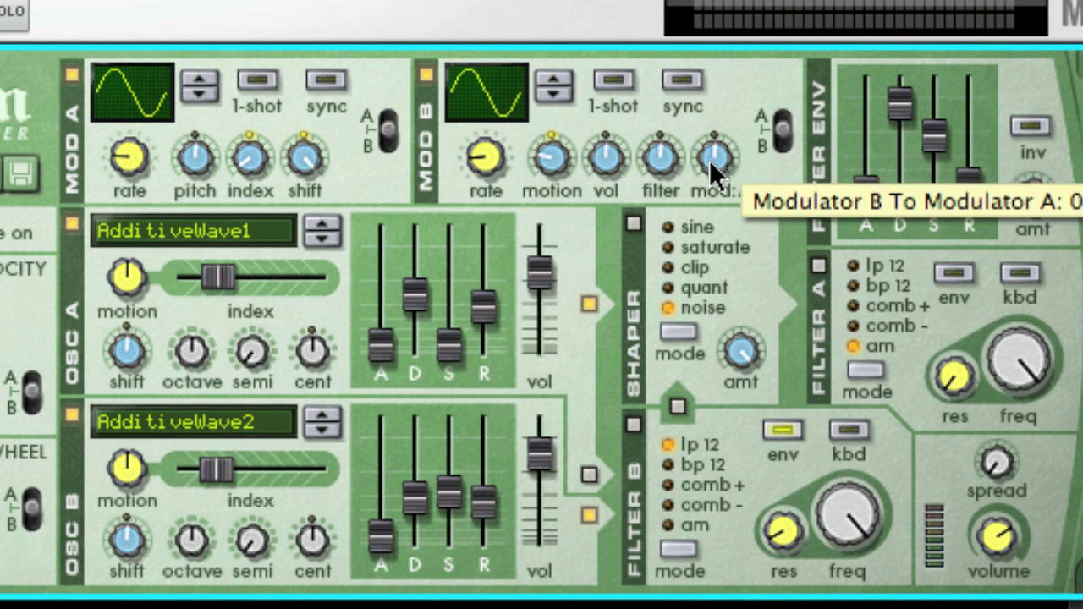
drag(709, 160, 716, 77)
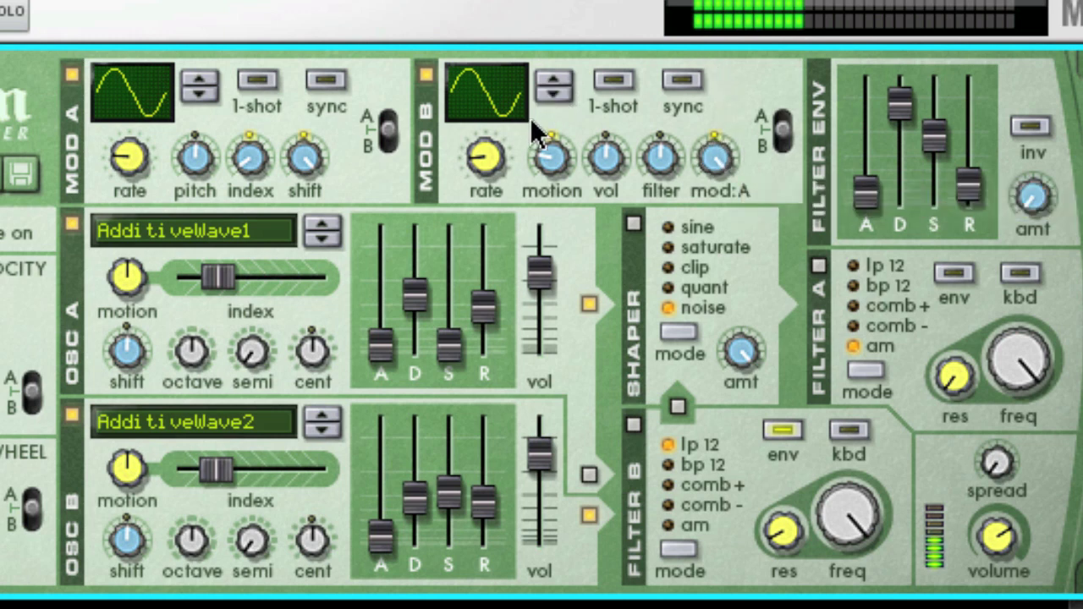
drag(489, 155, 506, 34)
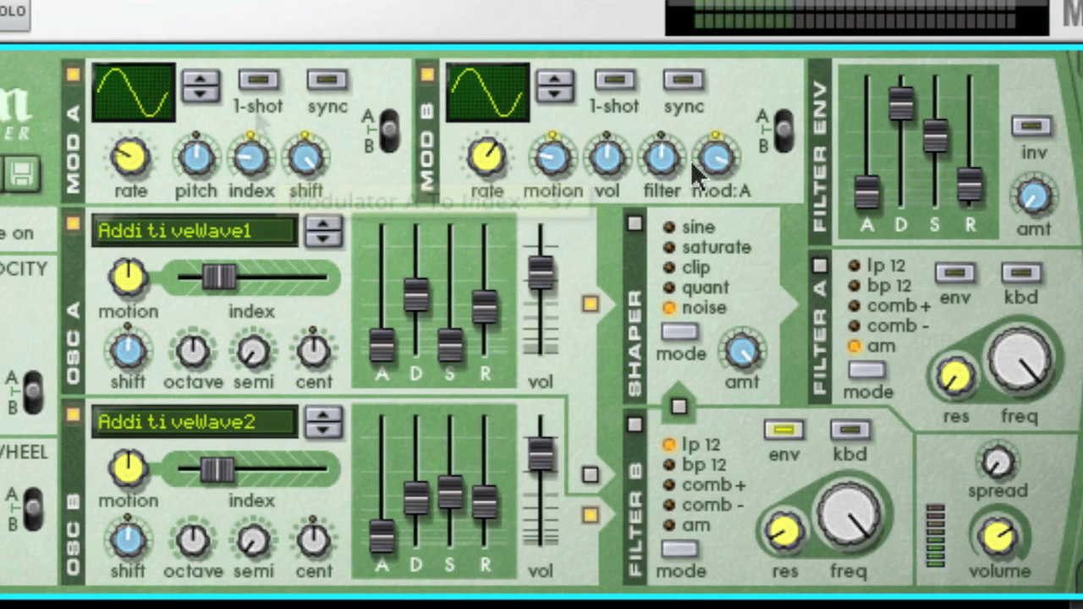